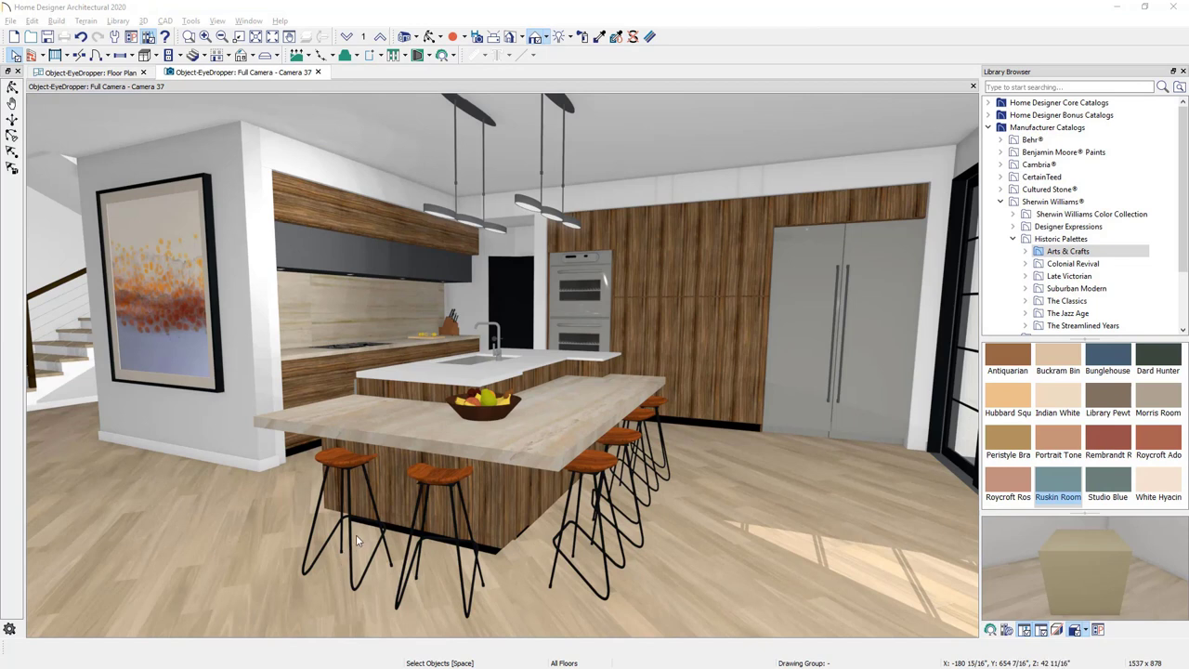
Open the Perch Barstool's specifications and select its Brazilian Cherry 1 wood component.
{"action": "left_click", "coordinate": [350, 471]}
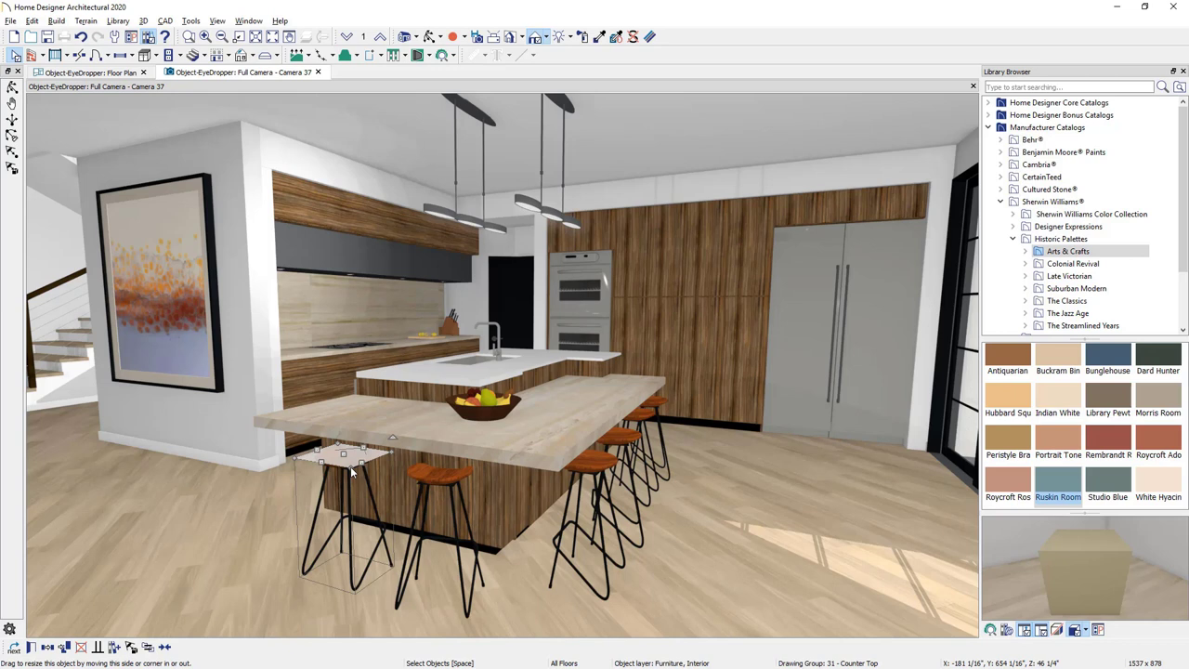
{"action": "double_click", "coordinate": [350, 471]}
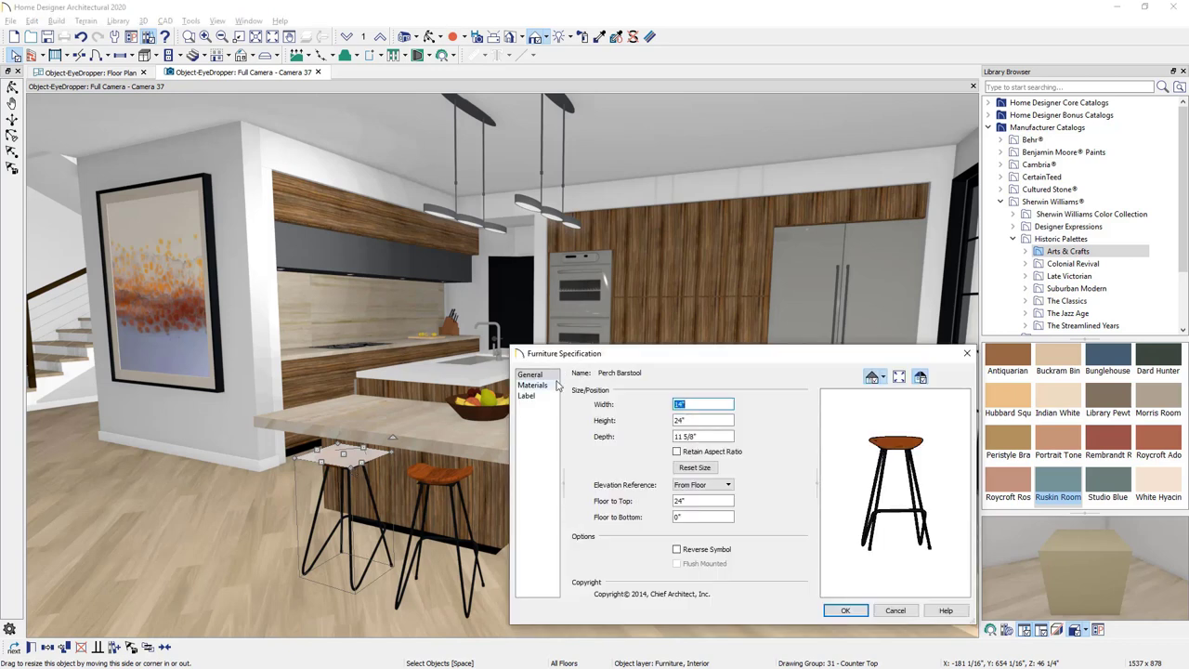
{"action": "left_click", "coordinate": [555, 387]}
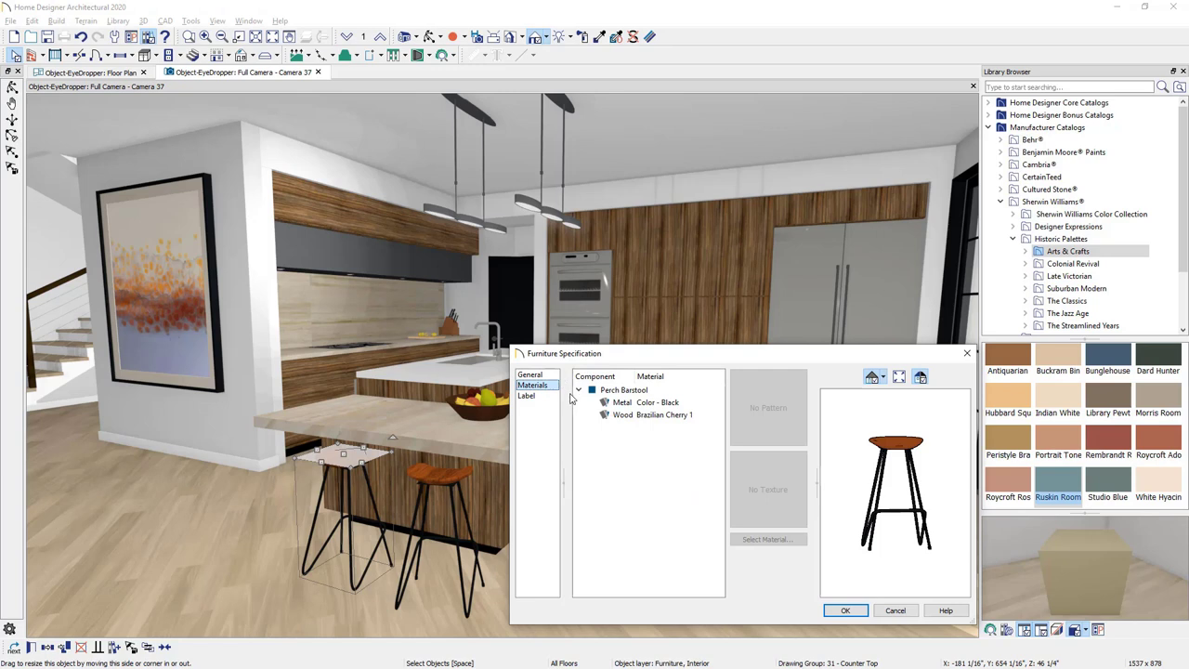
{"action": "left_click", "coordinate": [619, 415]}
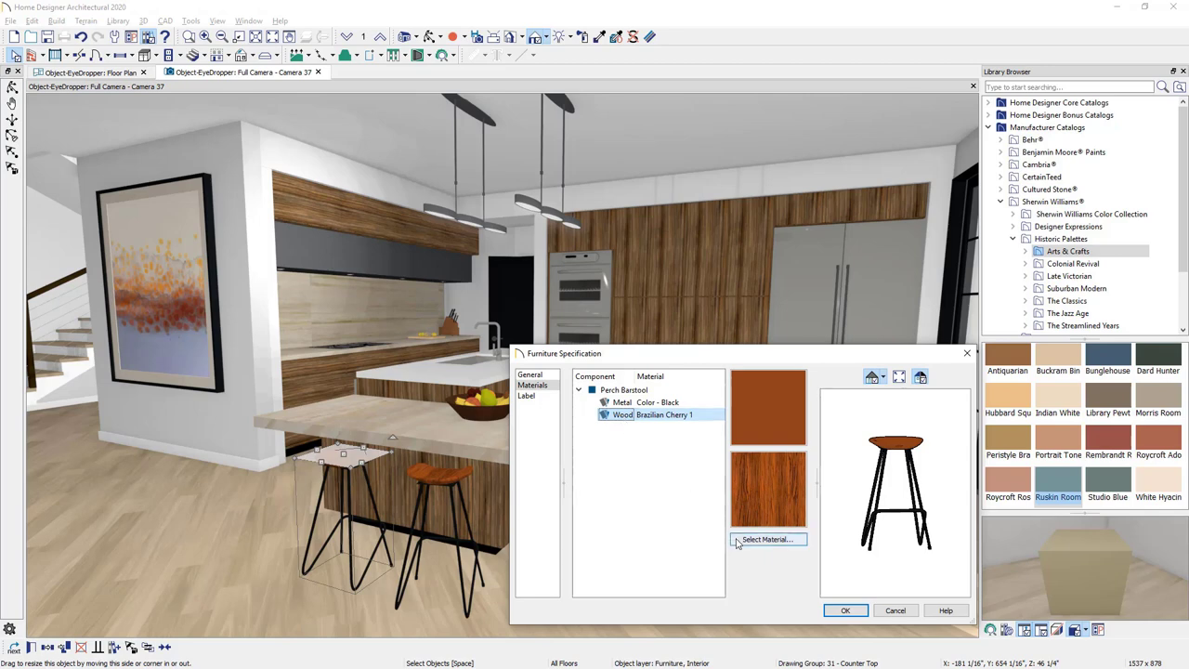
Replace the stool's wood with Fine Alder - Sealed from Core Catalogs > Materials > Wood > Alder.
{"action": "left_click", "coordinate": [767, 539]}
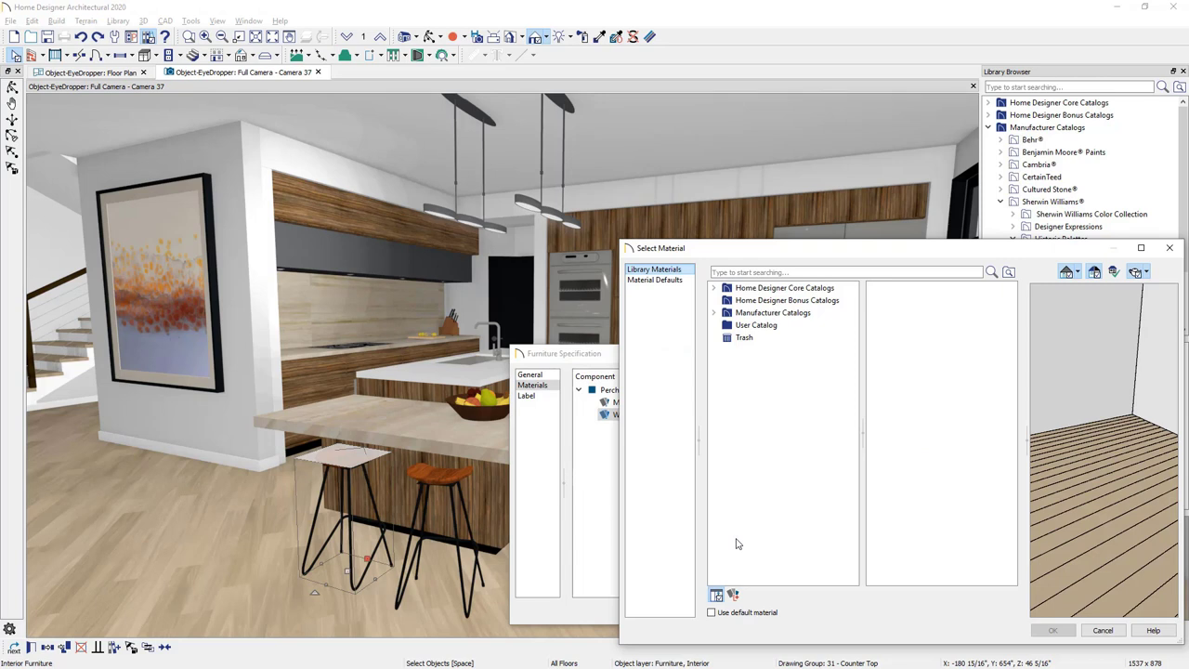
{"action": "left_click", "coordinate": [713, 288]}
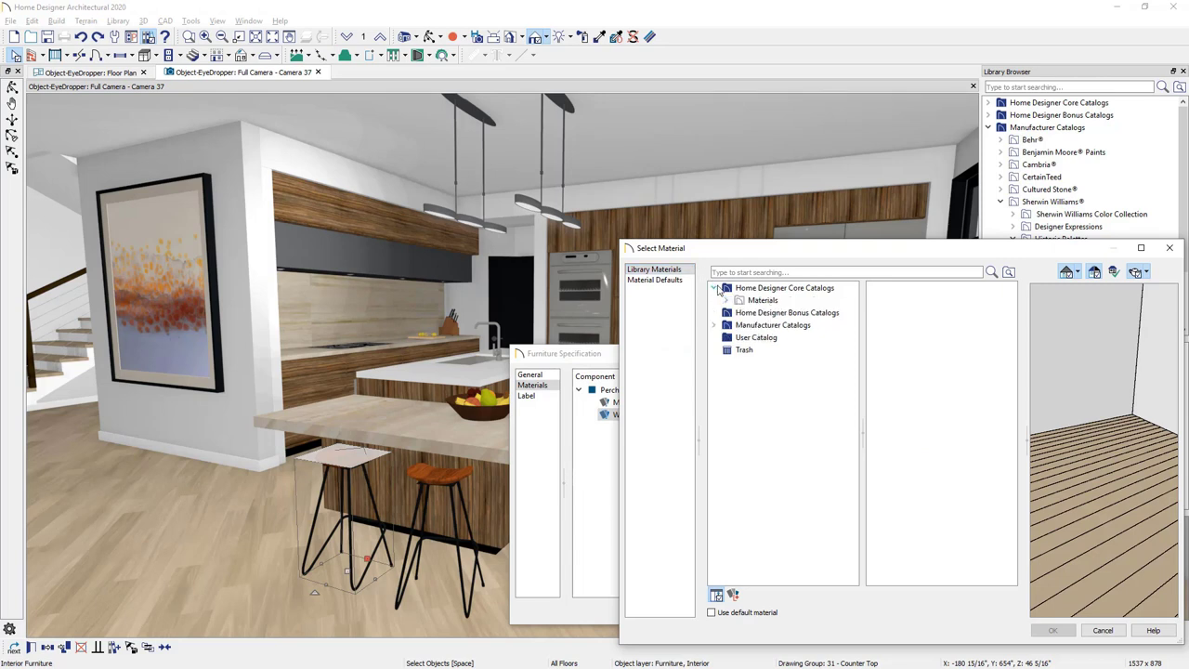
{"action": "left_click", "coordinate": [727, 301]}
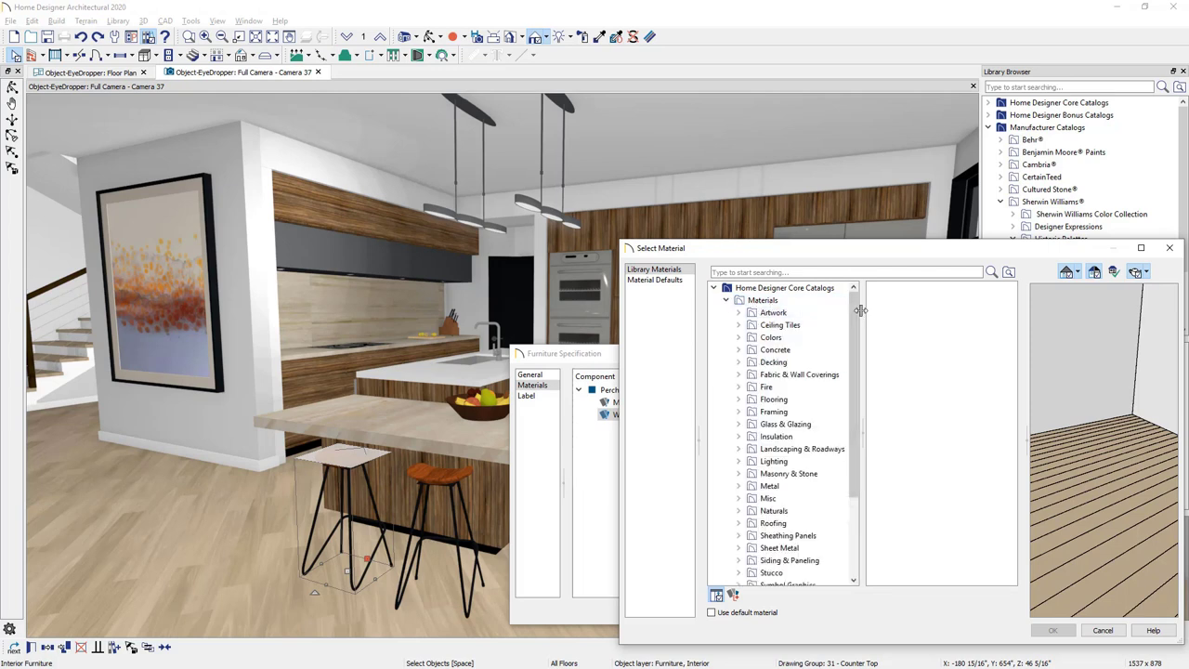
{"action": "scroll", "coordinate": [856, 351], "scroll_direction": "down", "scroll_amount": 1}
{"action": "scroll", "coordinate": [856, 351], "scroll_direction": "down", "scroll_amount": 2}
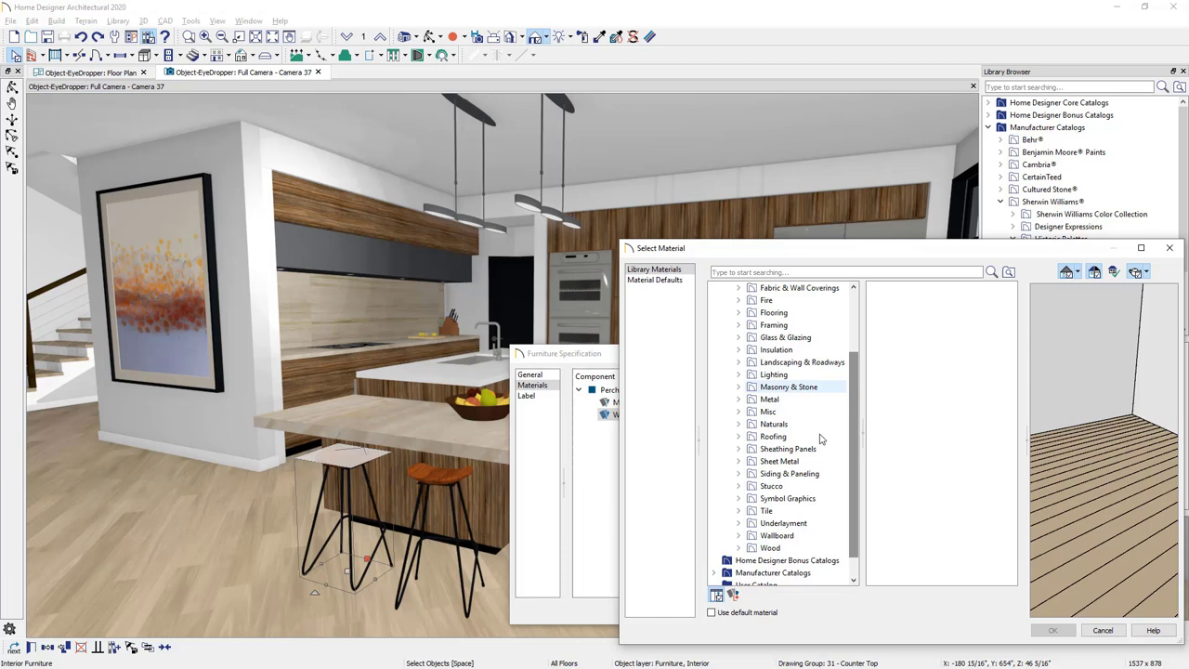
{"action": "left_click", "coordinate": [740, 548]}
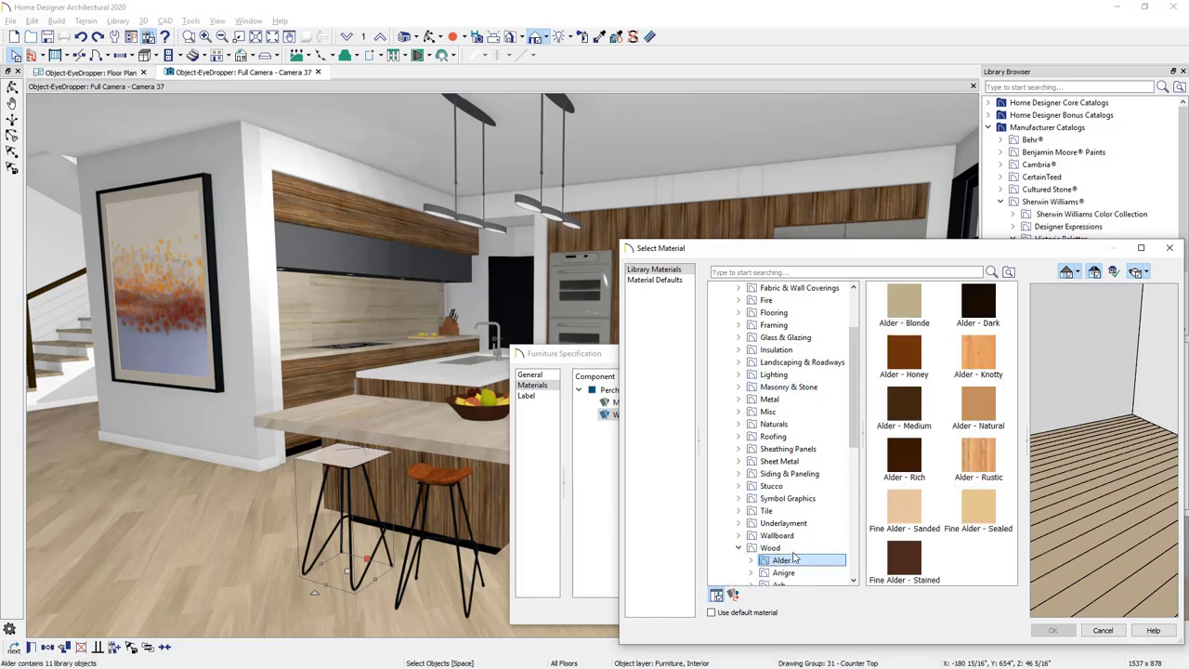
{"action": "double_click", "coordinate": [975, 518]}
{"action": "left_click_drag", "start_coordinate": [934, 479], "coordinate": [928, 526]}
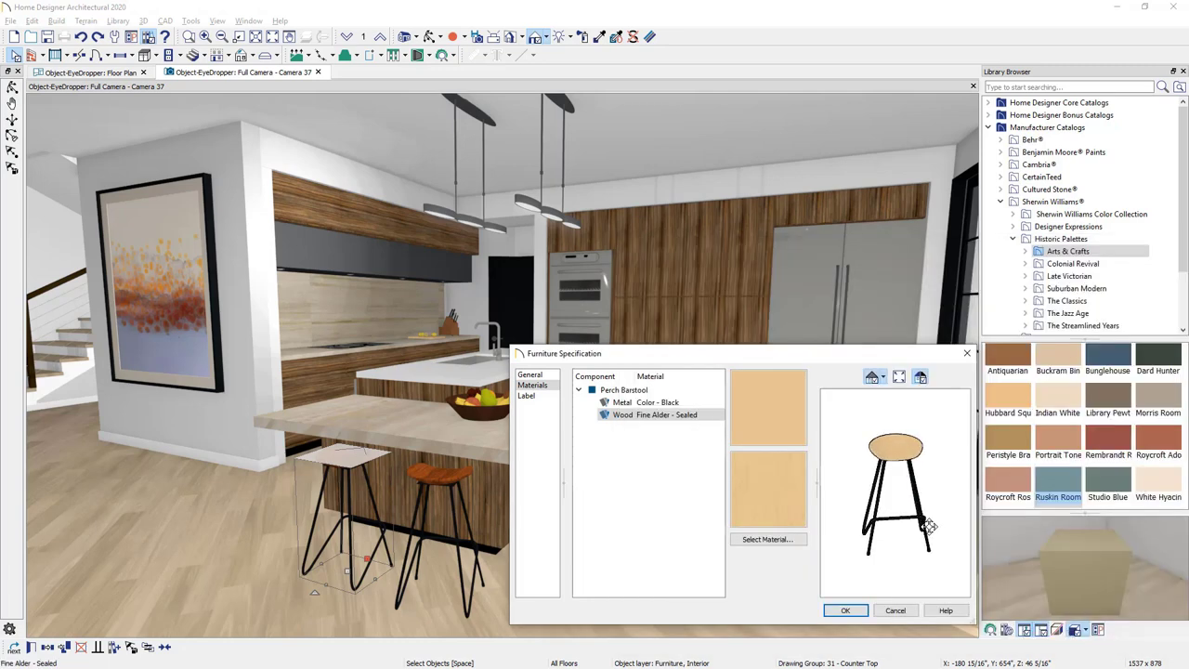
{"action": "left_click", "coordinate": [845, 610]}
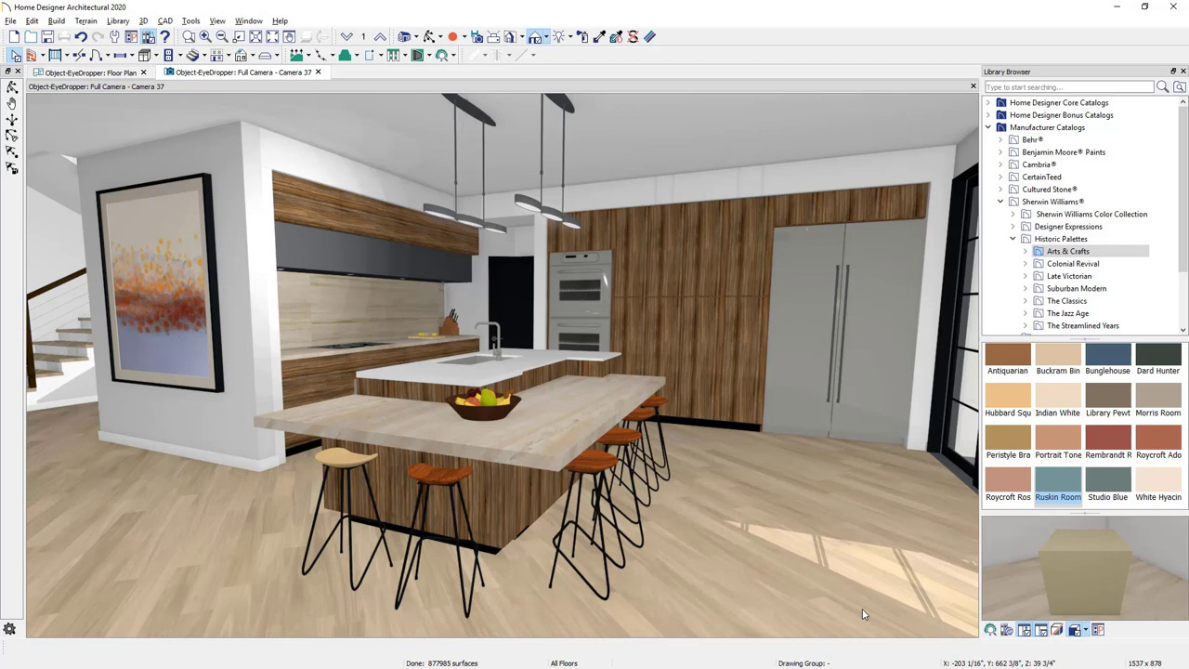
Load Ruskin Room Green (SW 0042) into the Material Painter.
{"action": "left_click", "coordinate": [584, 39]}
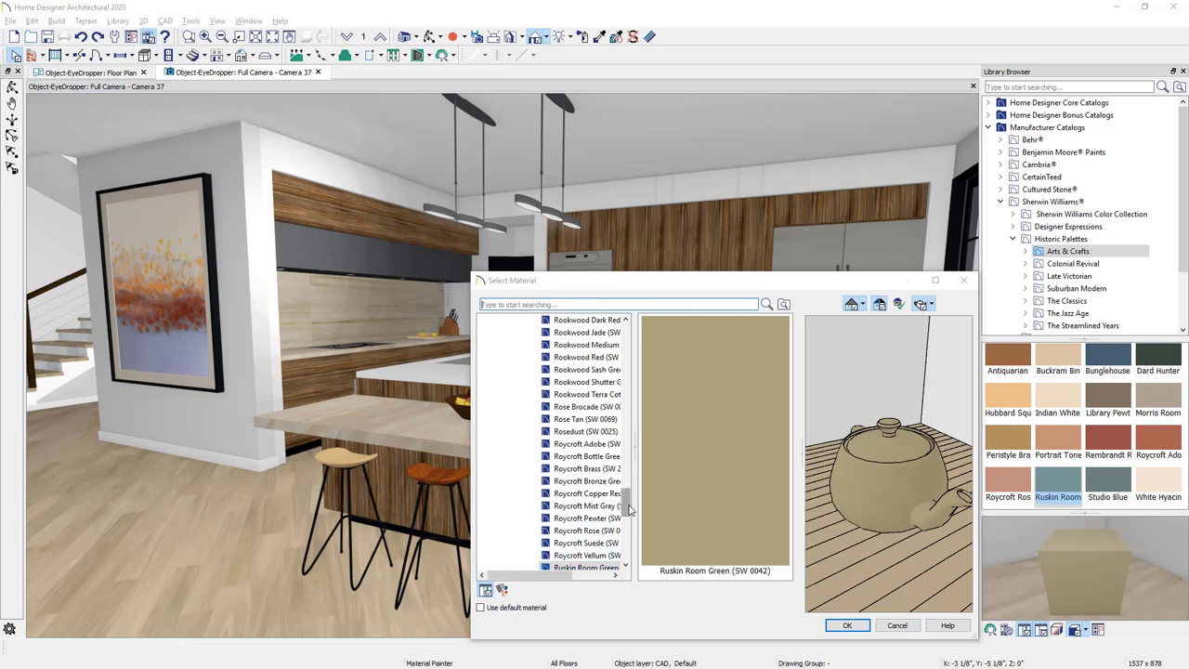
{"action": "left_click_drag", "start_coordinate": [629, 509], "coordinate": [629, 536]}
{"action": "left_click", "coordinate": [677, 487]}
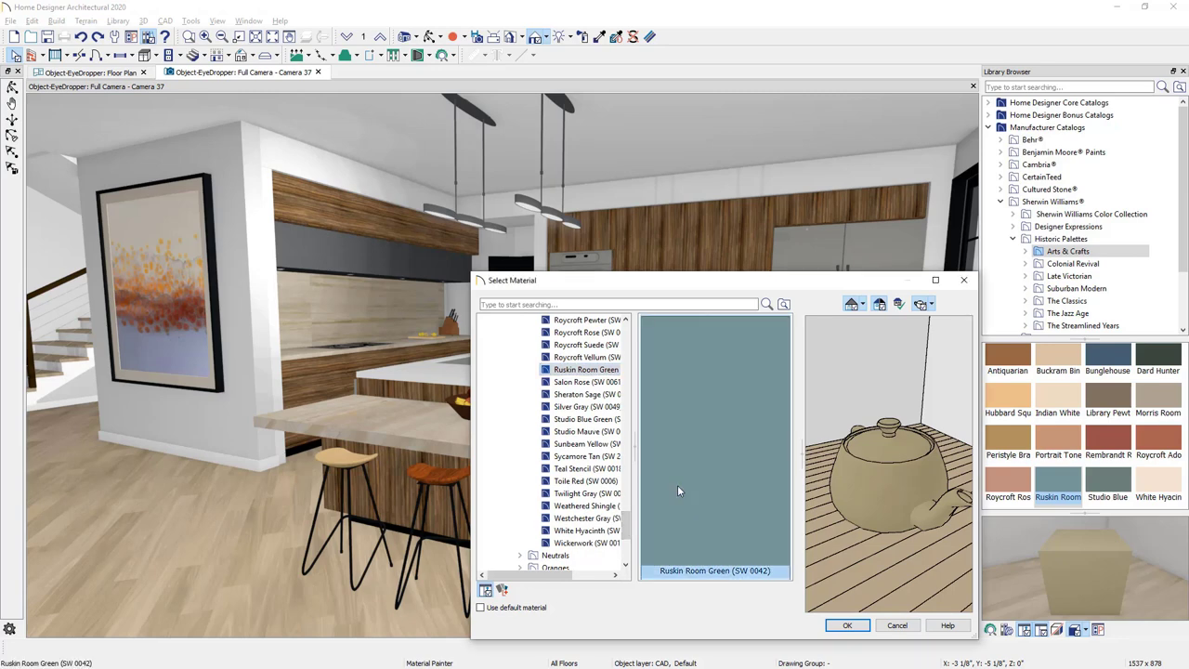
{"action": "left_click", "coordinate": [844, 627]}
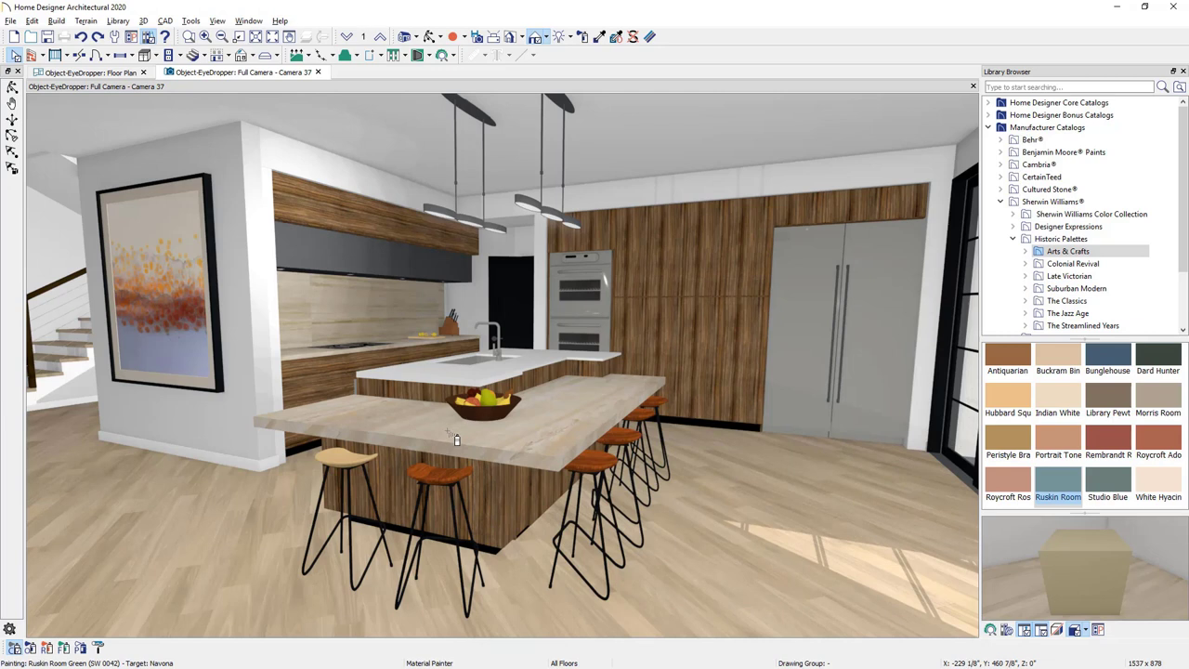
Paint the second front bar stool's seat Ruskin Room Green (SW 0042).
{"action": "left_click", "coordinate": [448, 486]}
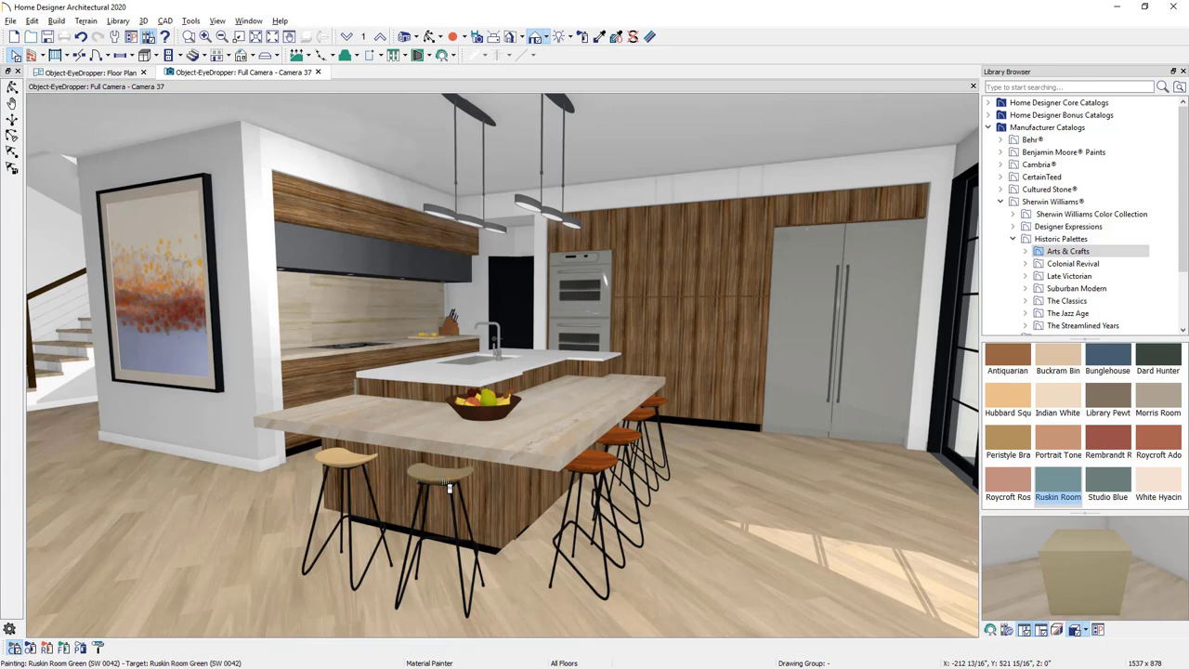
Turn on Blend Colors With Materials and paint a third stool seat Ruskin Room Green.
{"action": "left_click", "coordinate": [97, 647]}
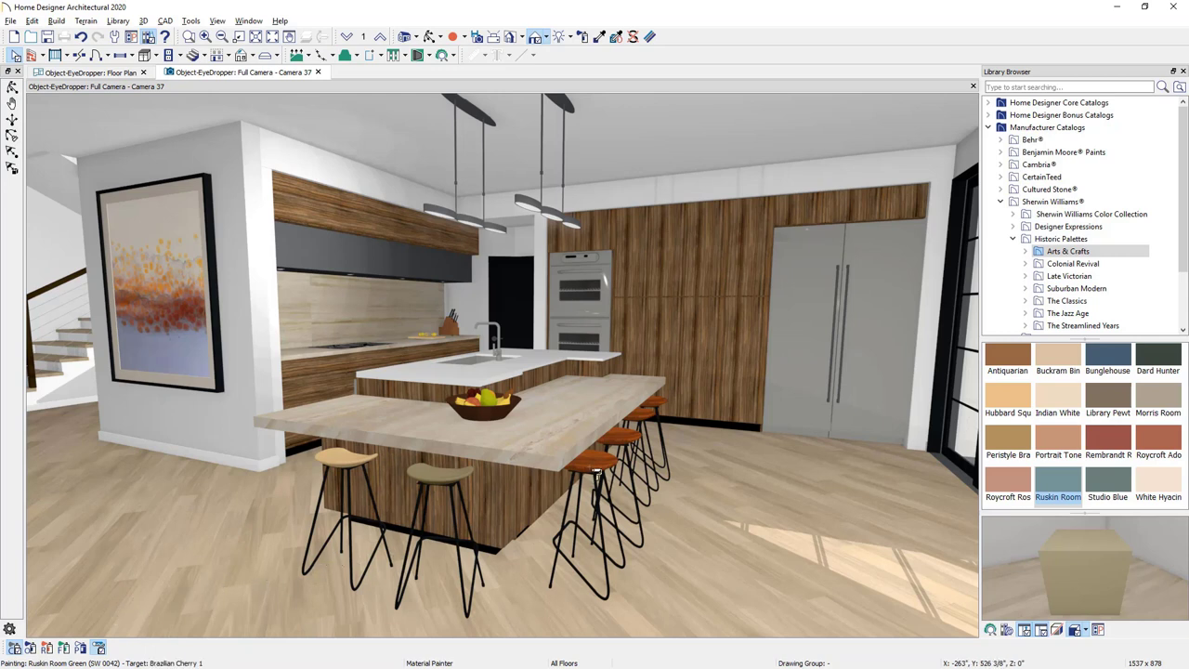
{"action": "left_click", "coordinate": [597, 472]}
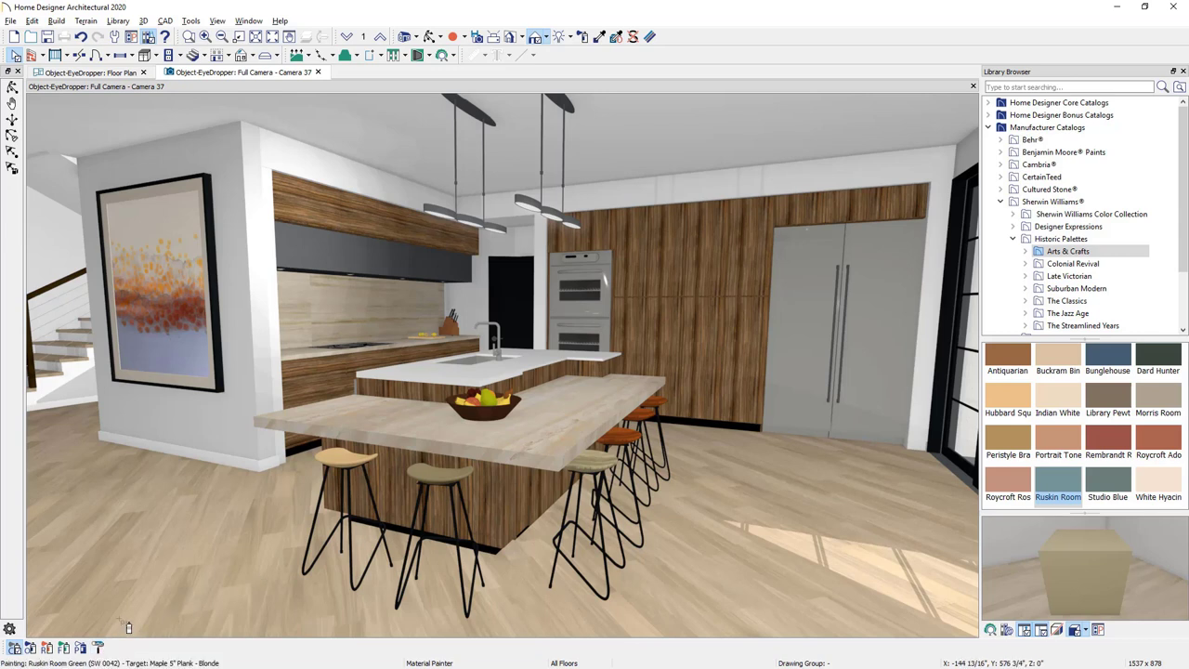
Set the Material Painter to Replace mode with Component Mode active.
{"action": "left_click", "coordinate": [100, 647]}
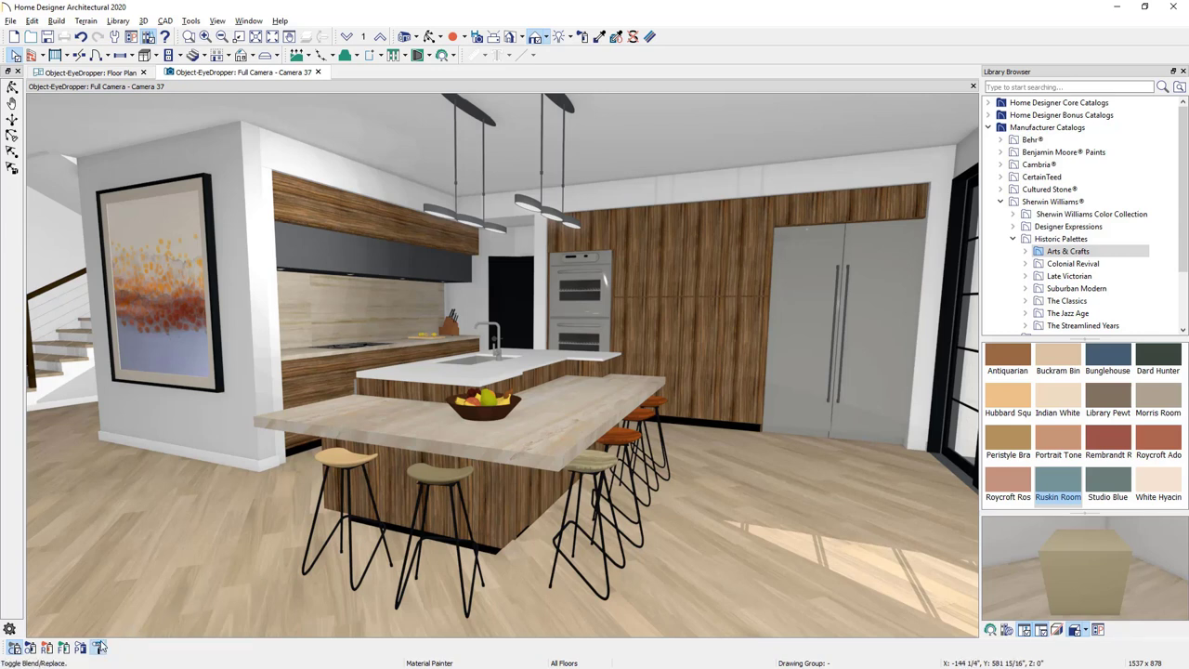
{"action": "left_click", "coordinate": [15, 647]}
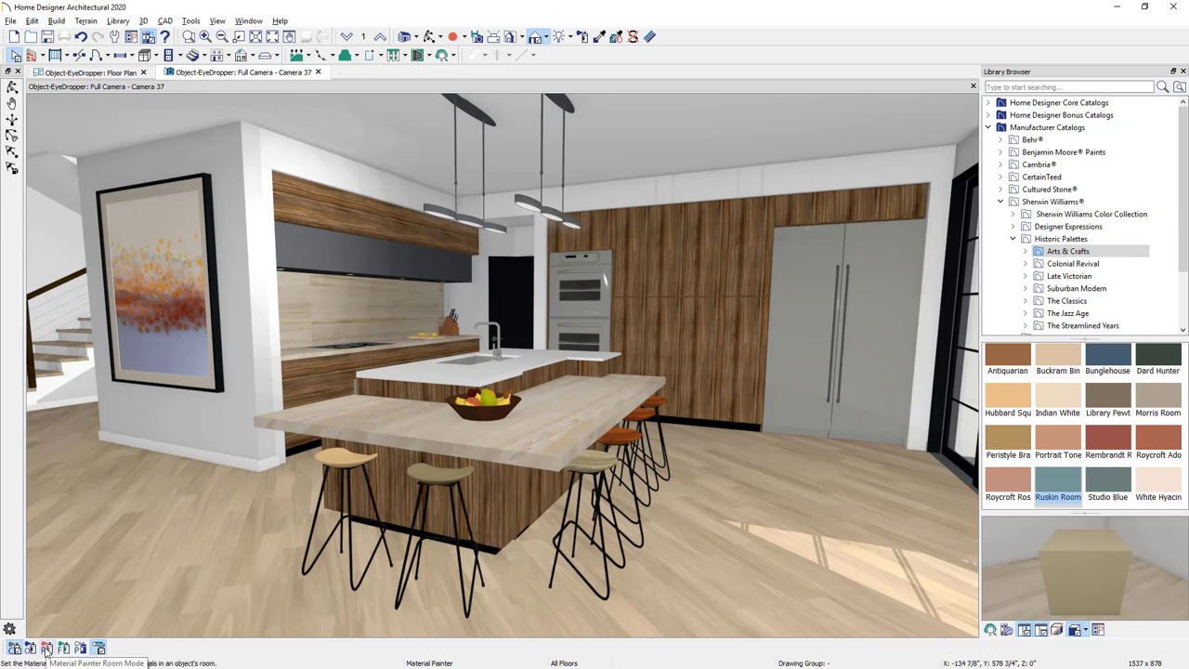
Switch to Room Mode and paint every remaining orange stool seat Ruskin Room Green.
{"action": "left_click", "coordinate": [47, 648]}
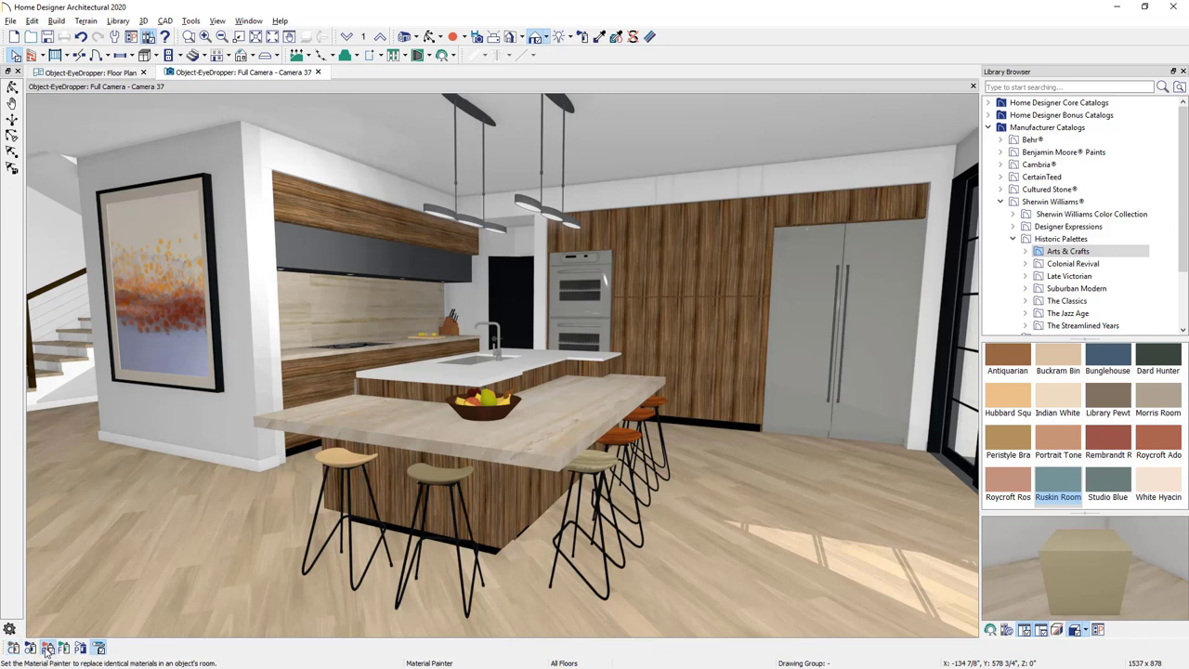
{"action": "left_click", "coordinate": [635, 442]}
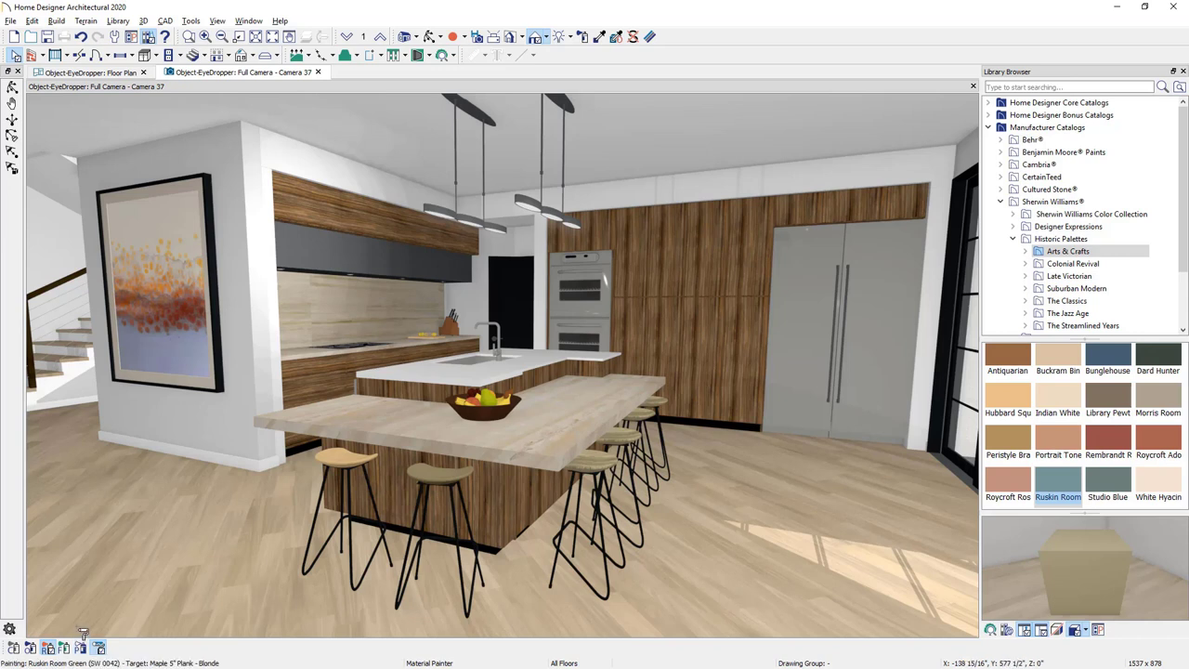
{"action": "left_click", "coordinate": [14, 648]}
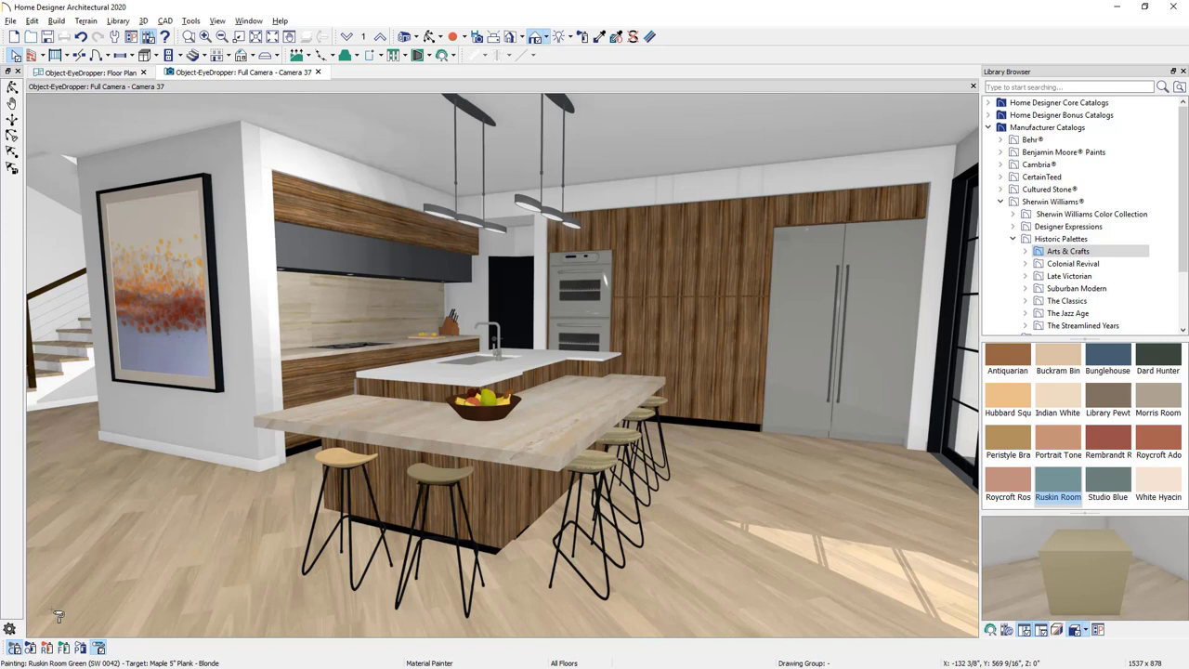
{"action": "key", "text": "ctrl+z"}
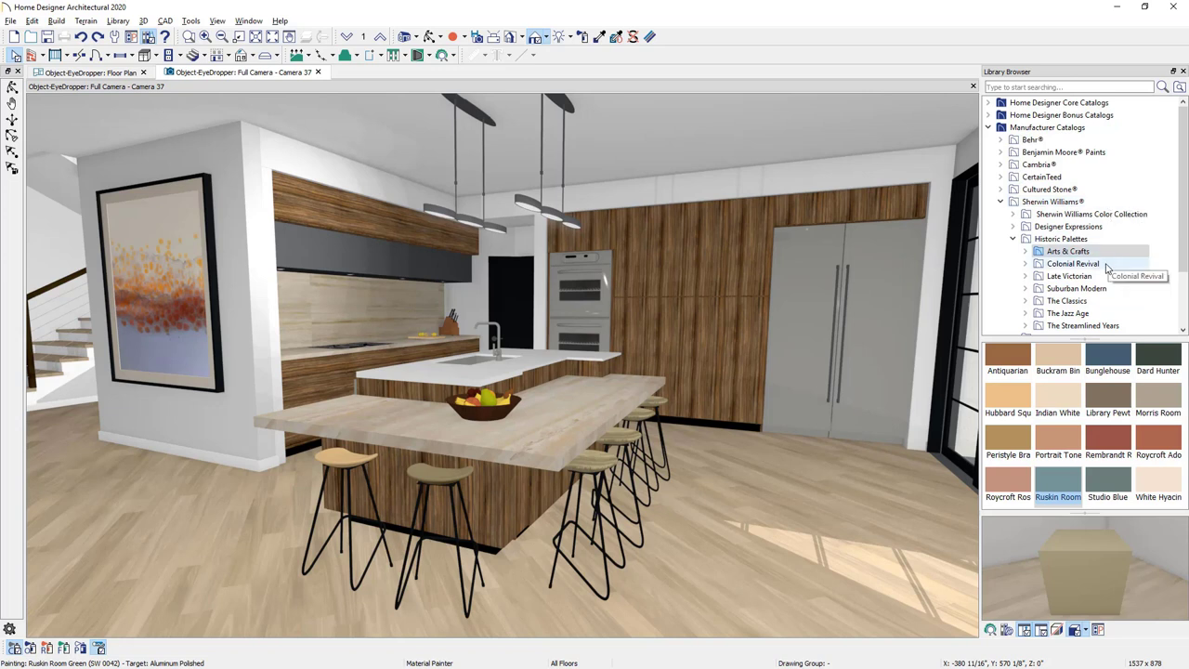
{"action": "left_click", "coordinate": [1156, 399]}
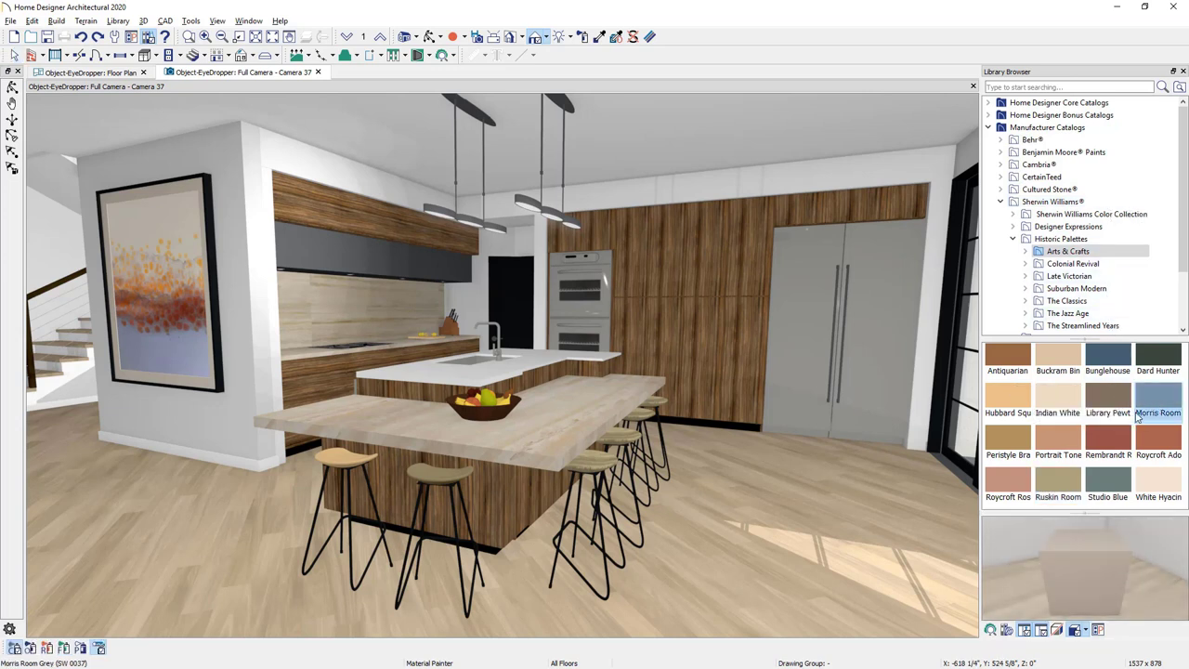
{"action": "left_click", "coordinate": [941, 505]}
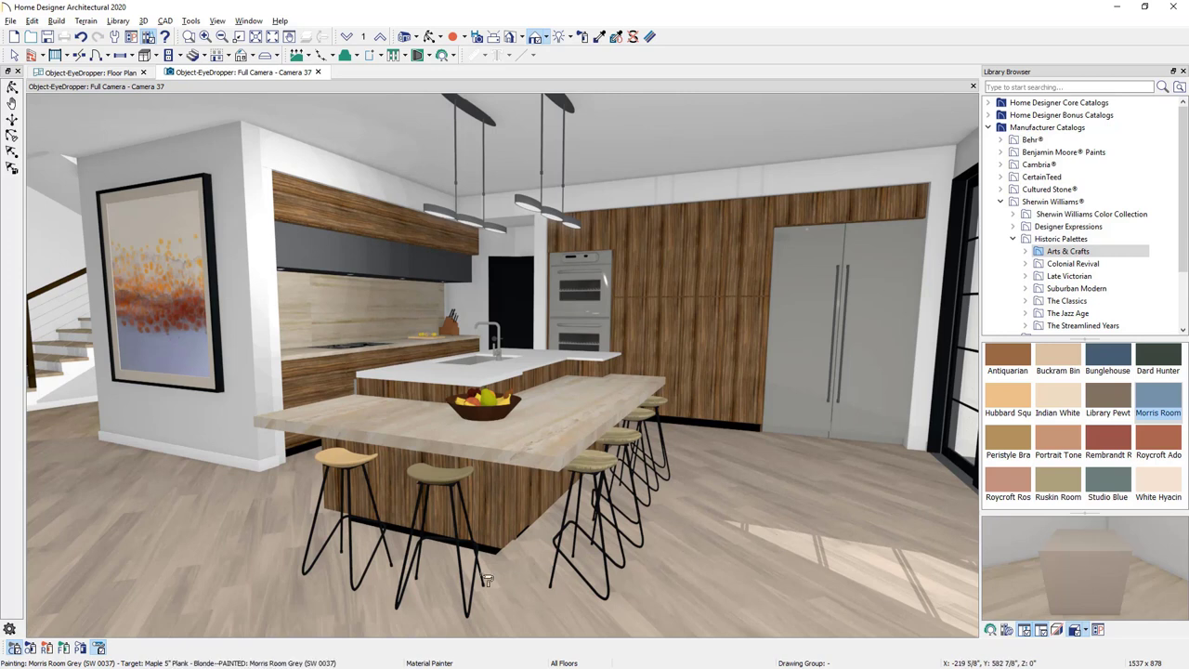
{"action": "left_click", "coordinate": [98, 647]}
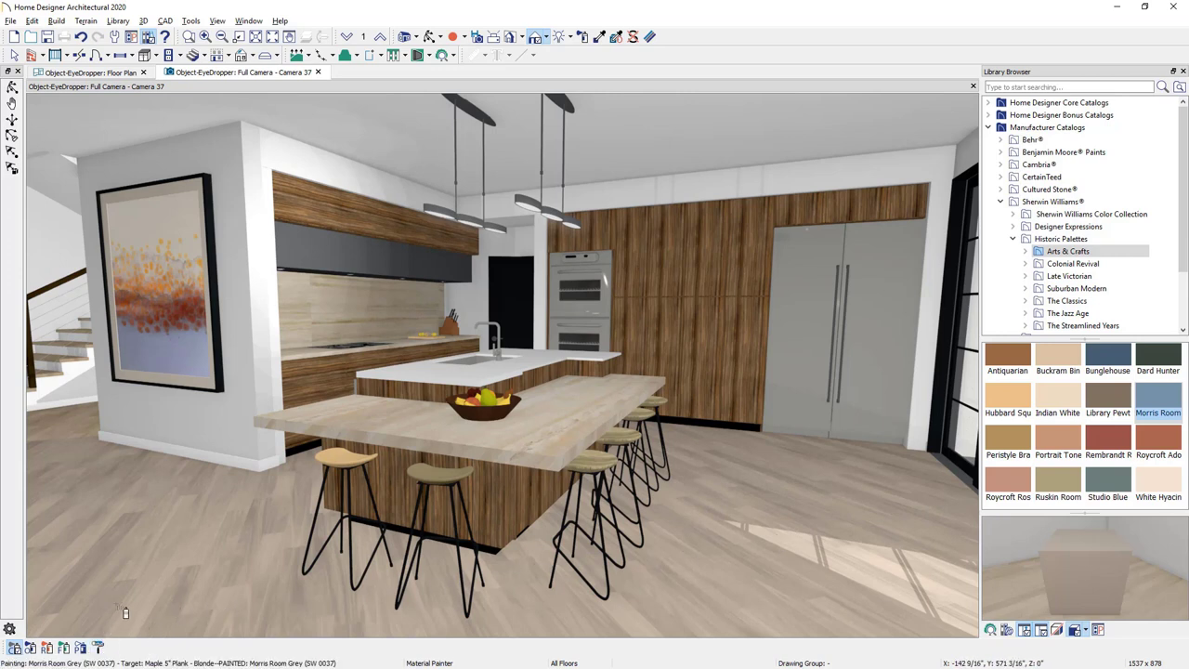
{"action": "left_click", "coordinate": [126, 612]}
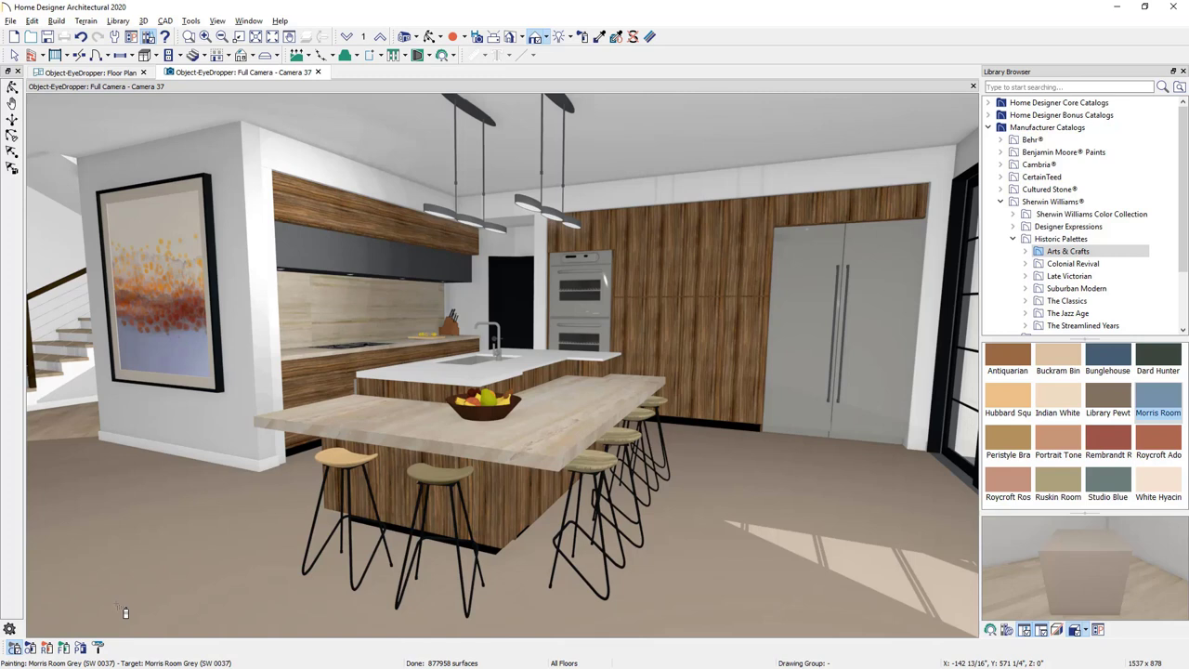
{"action": "key", "text": "ctrl+z"}
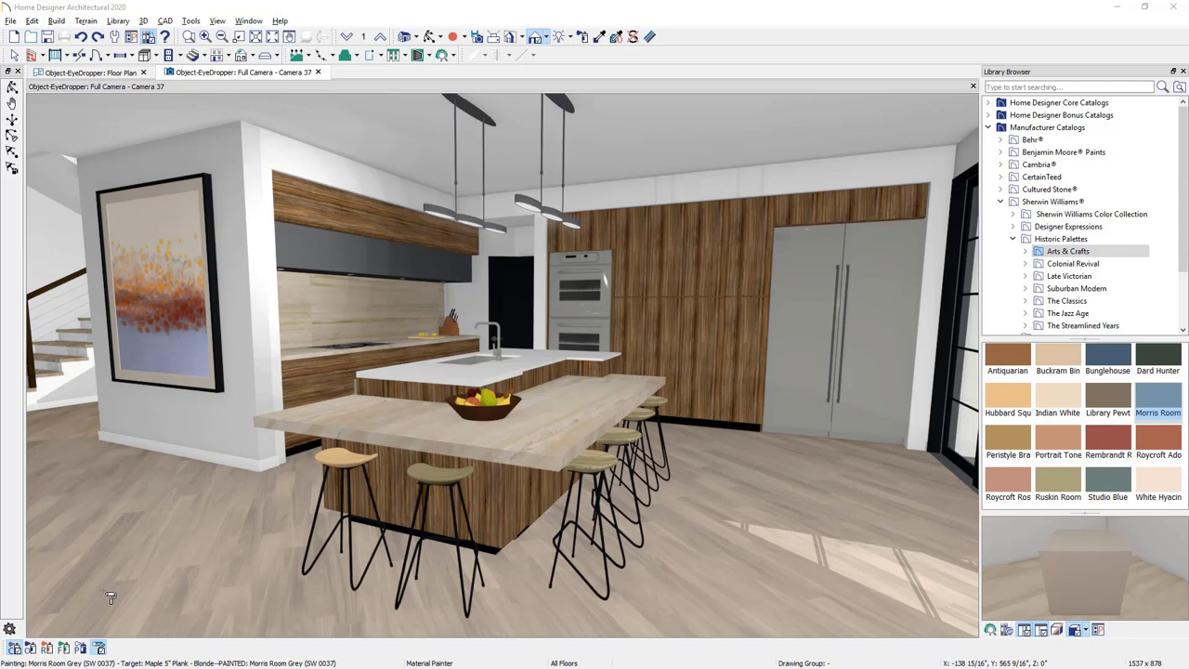
Change the Material Painter mode and repaint the first stool's seat Ruskin Room Green.
{"action": "left_click", "coordinate": [600, 36]}
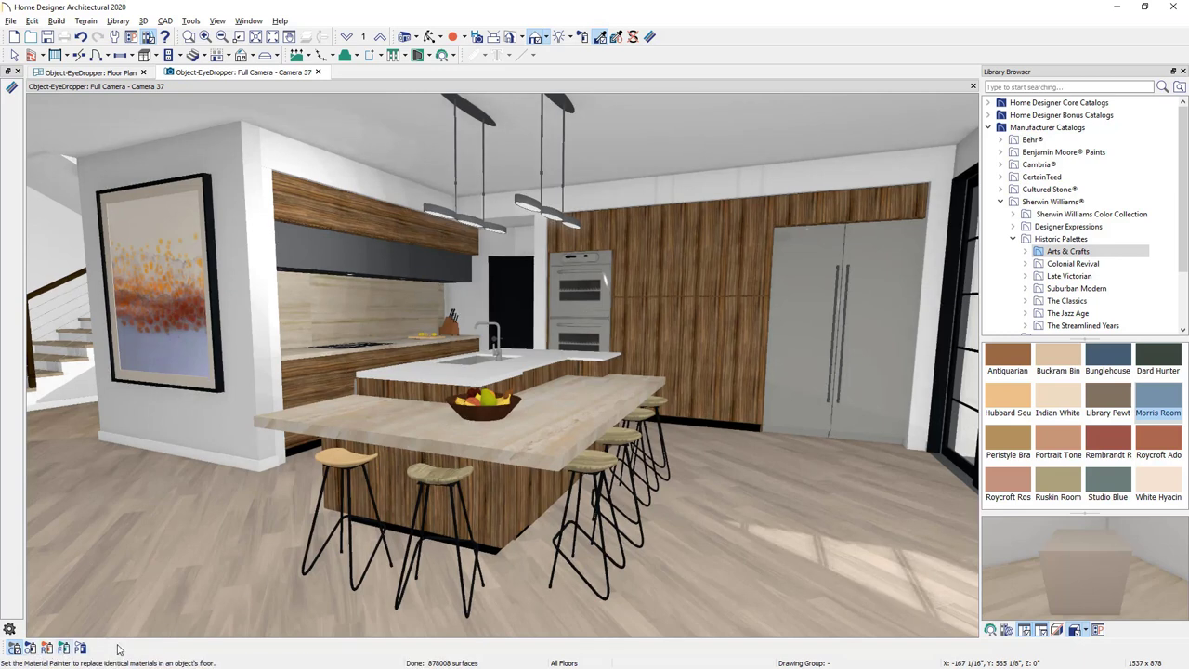
{"action": "left_click", "coordinate": [350, 471]}
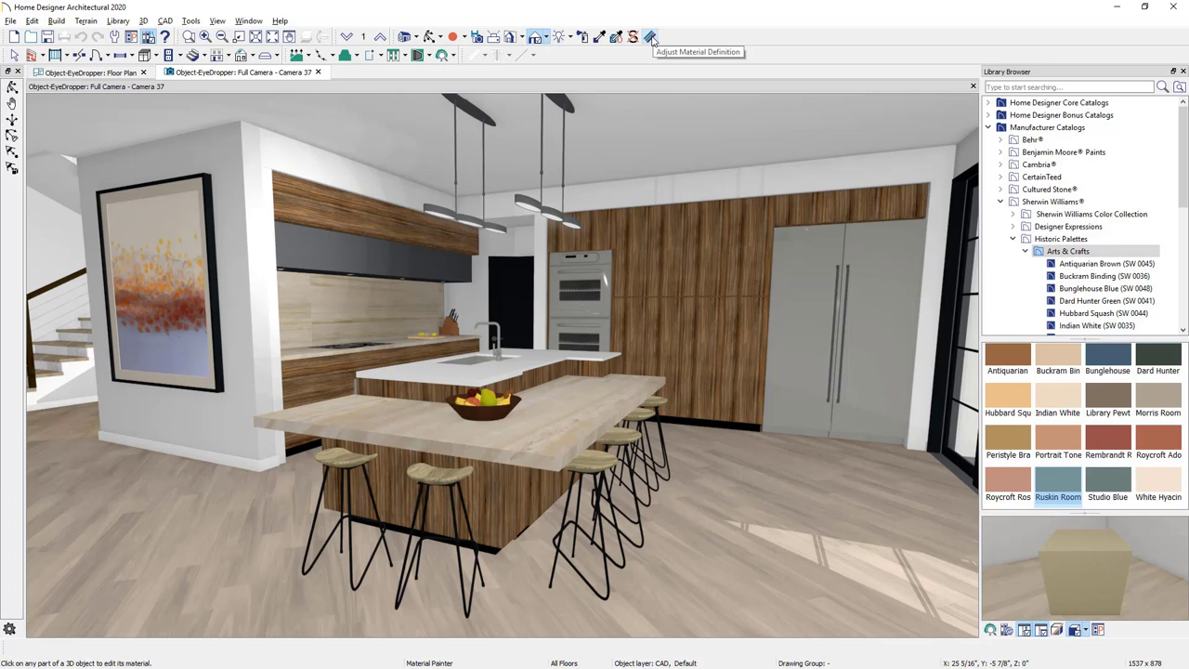
Edit the cabinets' Zebrawood material definition and bring up its Material Color picker.
{"action": "left_click", "coordinate": [650, 37]}
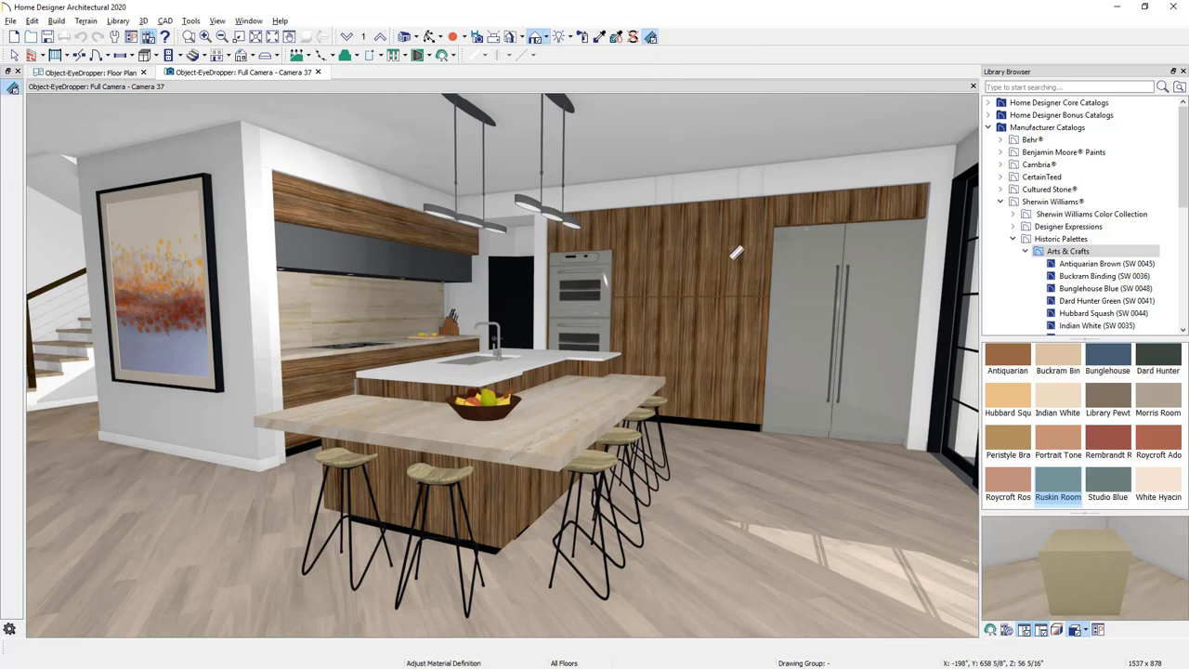
{"action": "left_click", "coordinate": [736, 252]}
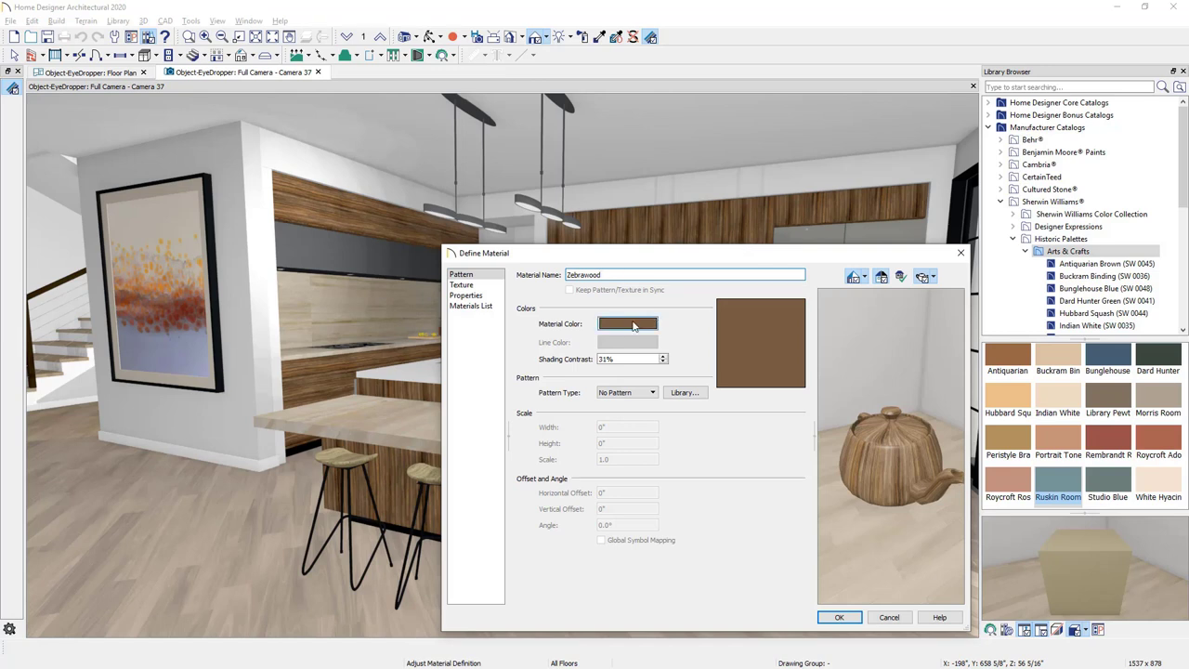
{"action": "mouse_move", "coordinate": [656, 327]}
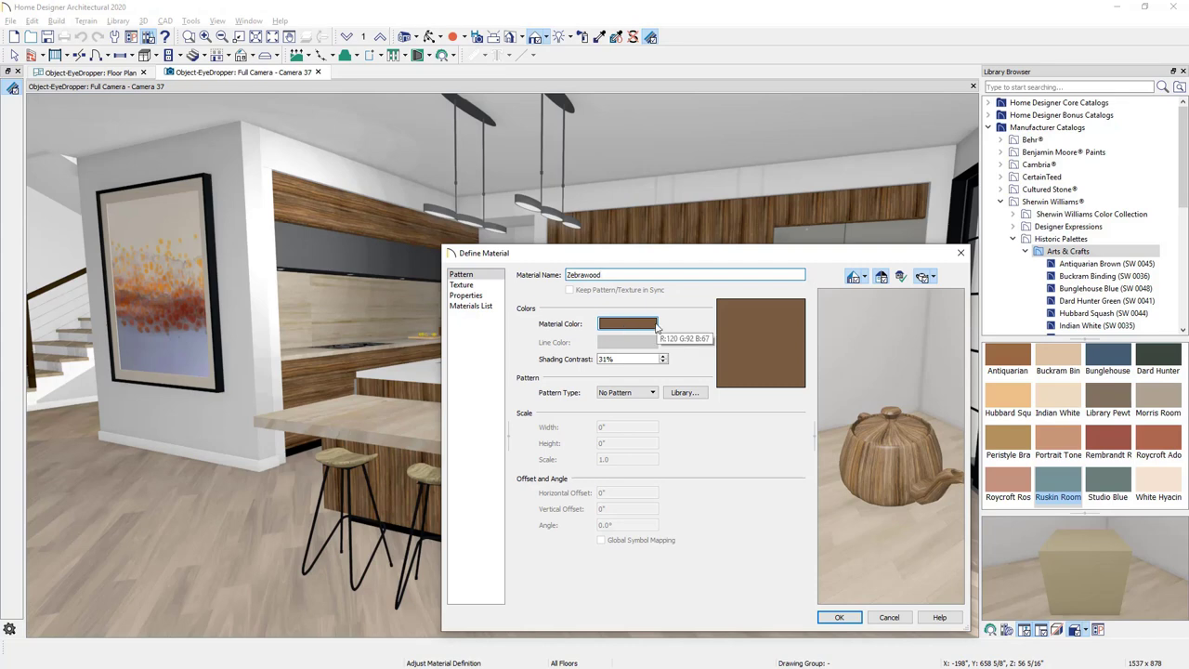
{"action": "left_click", "coordinate": [652, 325]}
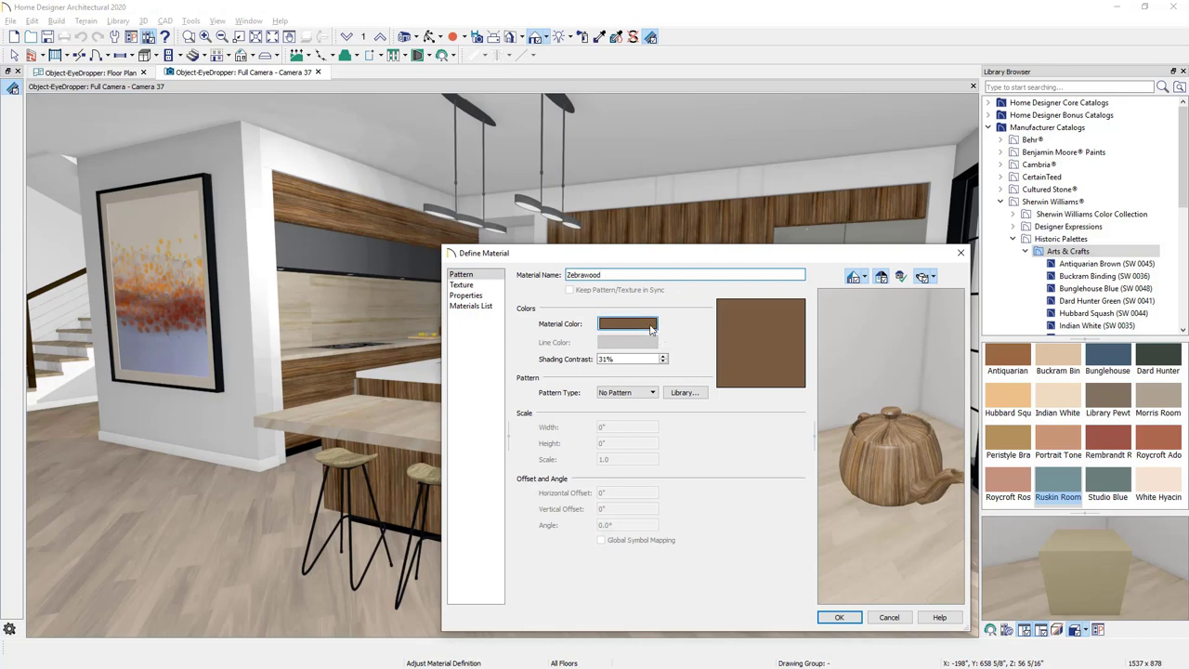
Sample Indian White, lighten it, and set Zebrawood's colour to Red 240, Green 222, Blue 201.
{"action": "left_click_drag", "start_coordinate": [651, 329], "coordinate": [569, 355]}
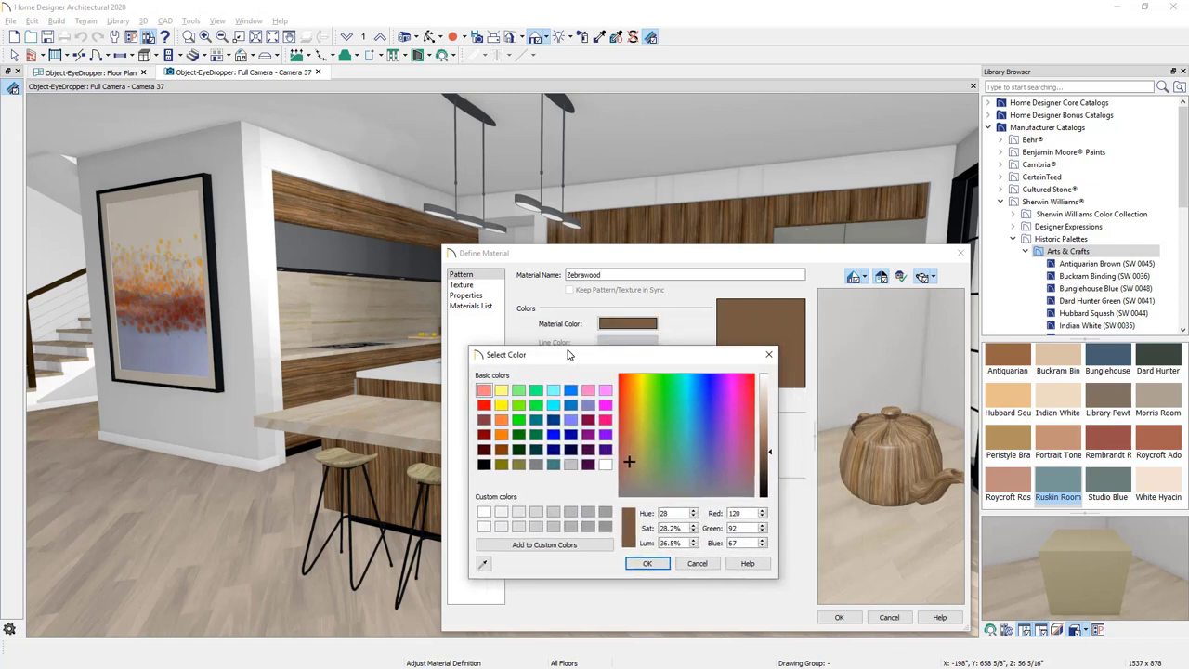
{"action": "left_click", "coordinate": [483, 563]}
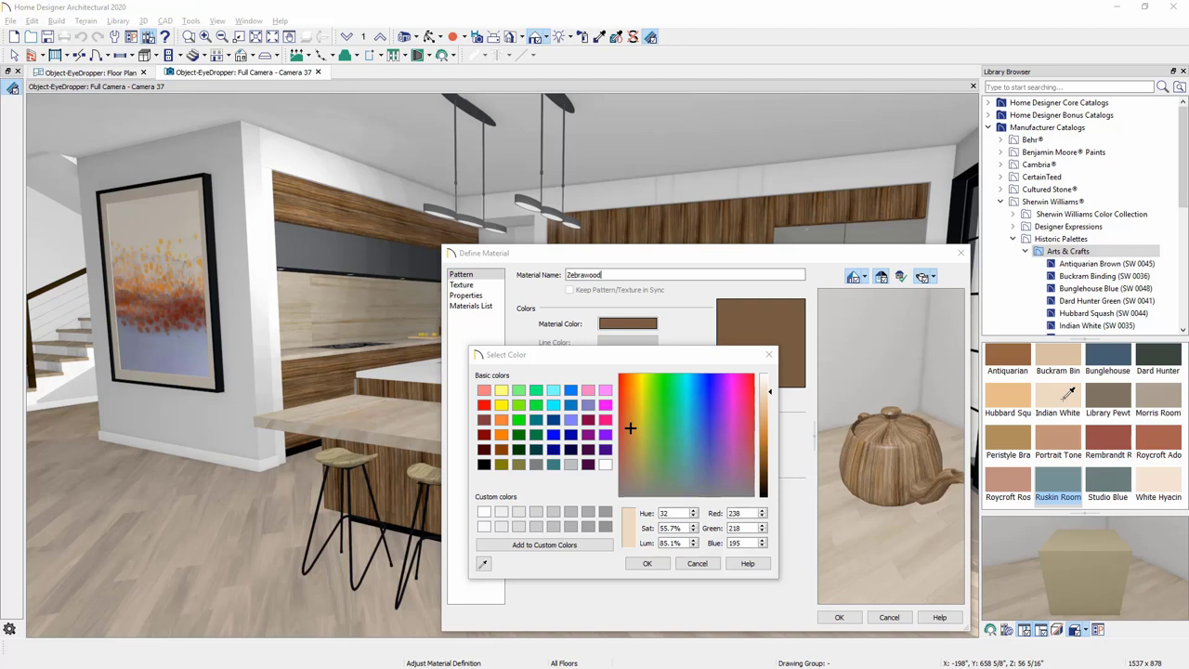
{"action": "left_click", "coordinate": [1064, 398]}
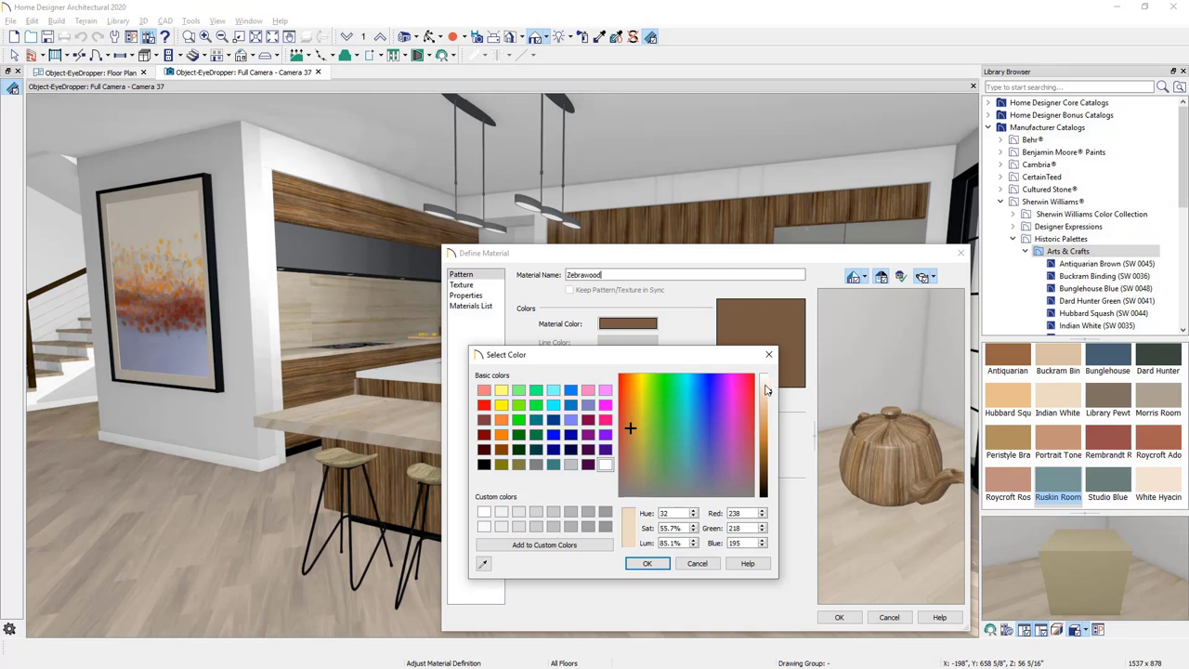
{"action": "mouse_move", "coordinate": [771, 387]}
{"action": "left_mouse_down"}
{"action": "mouse_move", "coordinate": [771, 448]}
{"action": "mouse_move", "coordinate": [769, 395]}
{"action": "left_mouse_up"}
{"action": "left_click", "coordinate": [647, 563]}
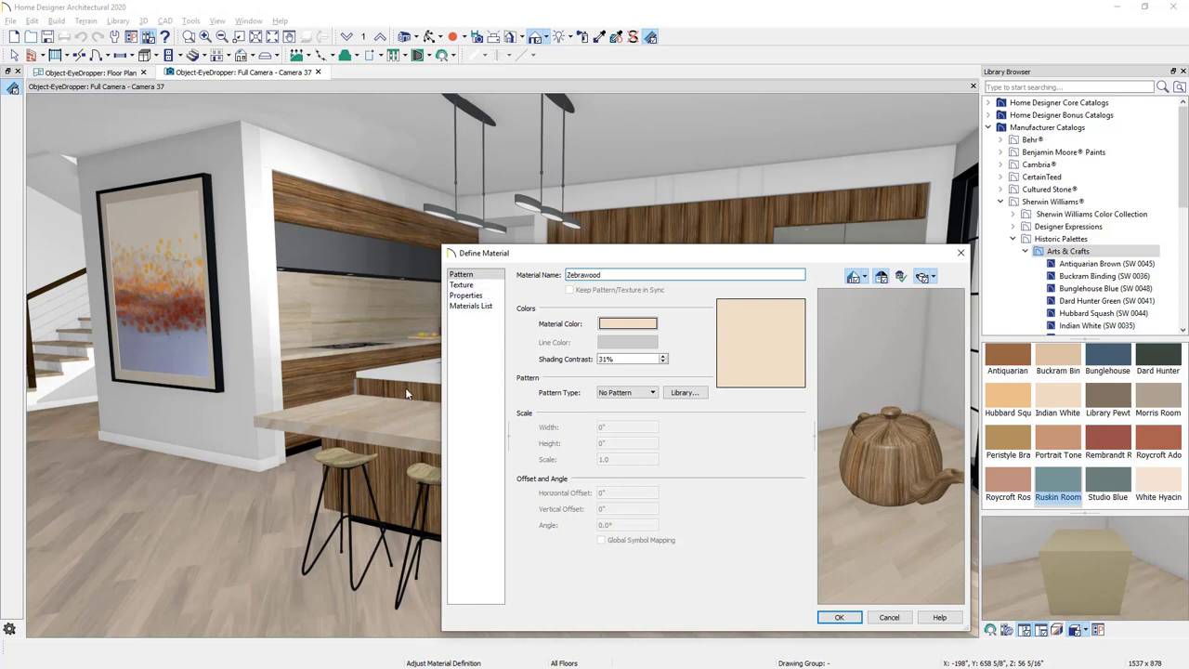
On Zebrawood's Texture page, blend the texture with the peach colour for a bleached-wood look.
{"action": "left_click", "coordinate": [482, 285]}
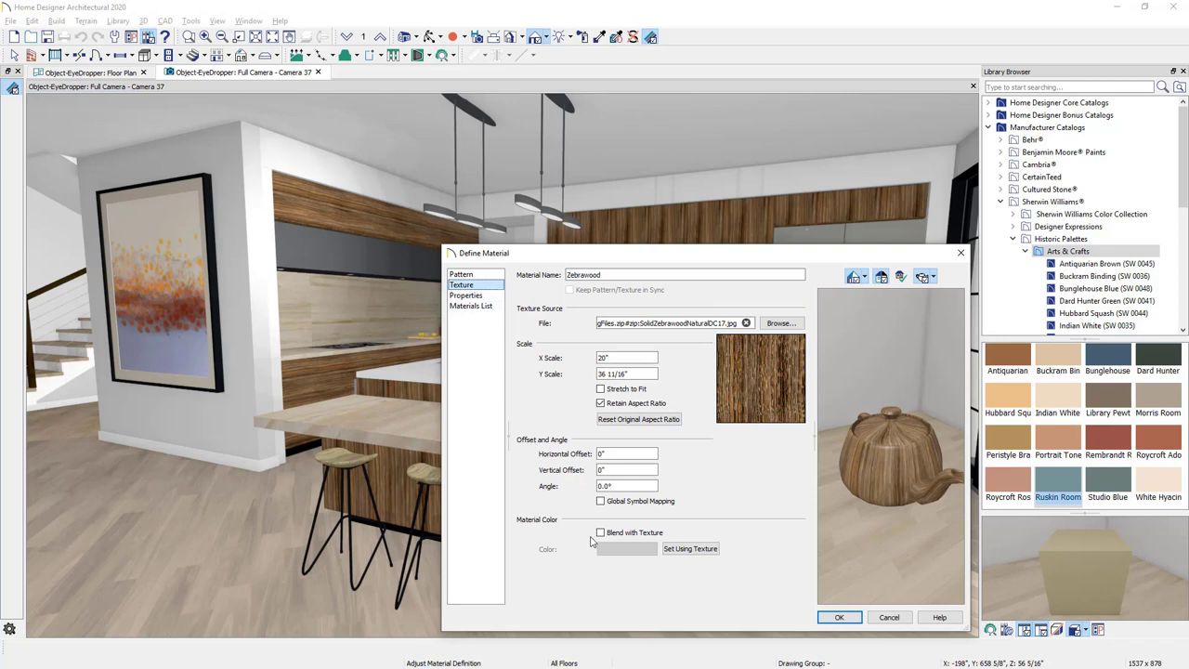
{"action": "left_click", "coordinate": [601, 535]}
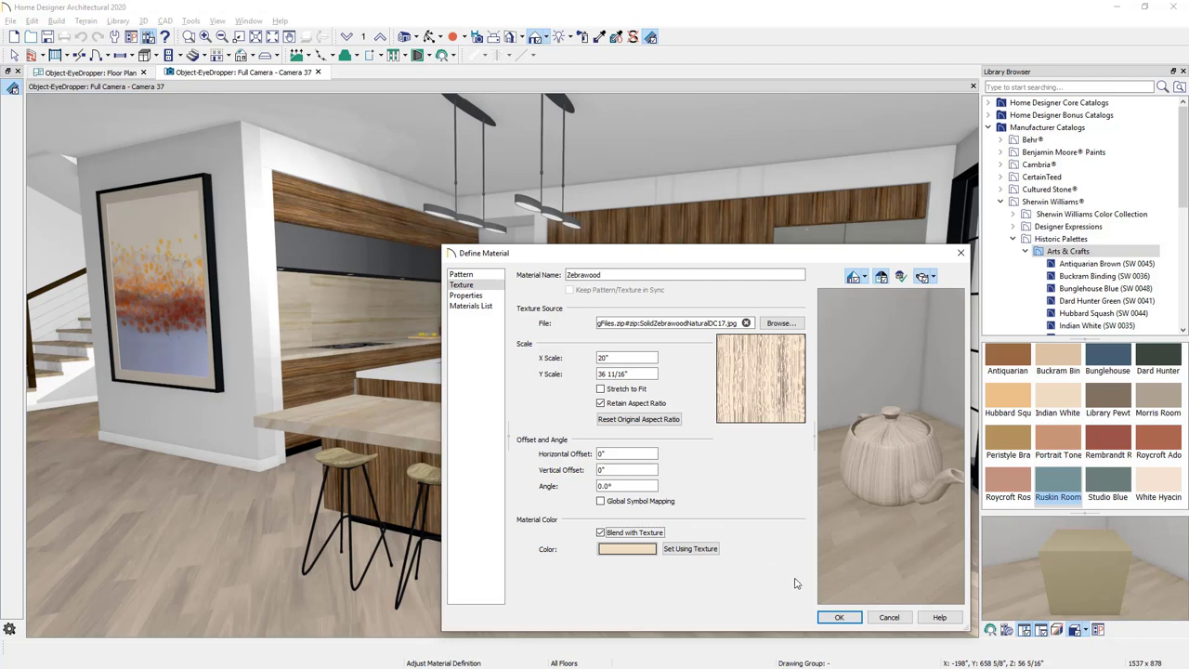
Confirm the lightened Zebrawood material so the cabinets update in the 3D view.
{"action": "left_click", "coordinate": [835, 617]}
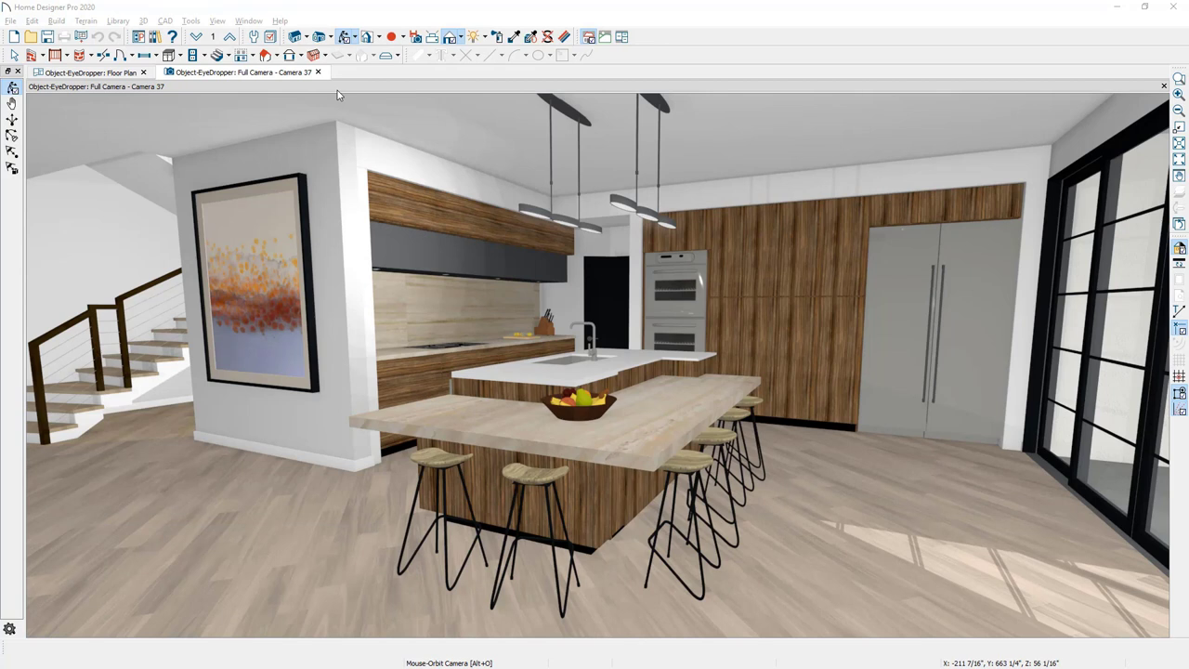
Open 3D > Materials > Plan Materials and scroll the list of in-use materials.
{"action": "left_click", "coordinate": [143, 21]}
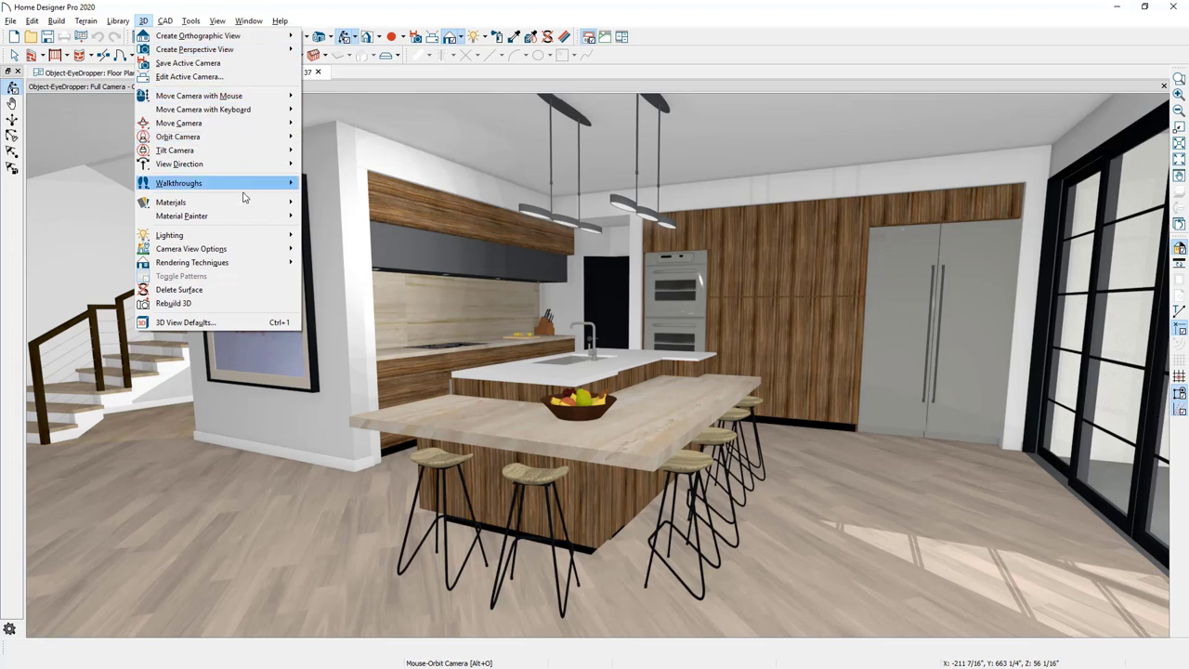
{"action": "mouse_move", "coordinate": [248, 205]}
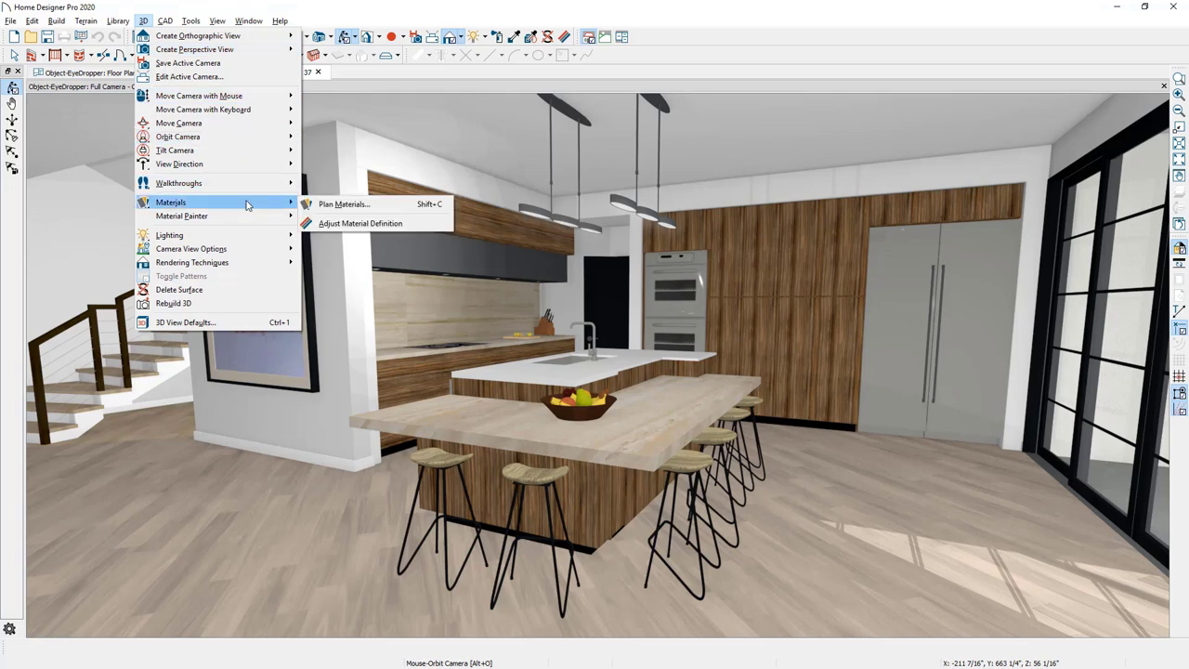
{"action": "left_click", "coordinate": [400, 206]}
{"action": "left_click_drag", "start_coordinate": [919, 346], "coordinate": [920, 419]}
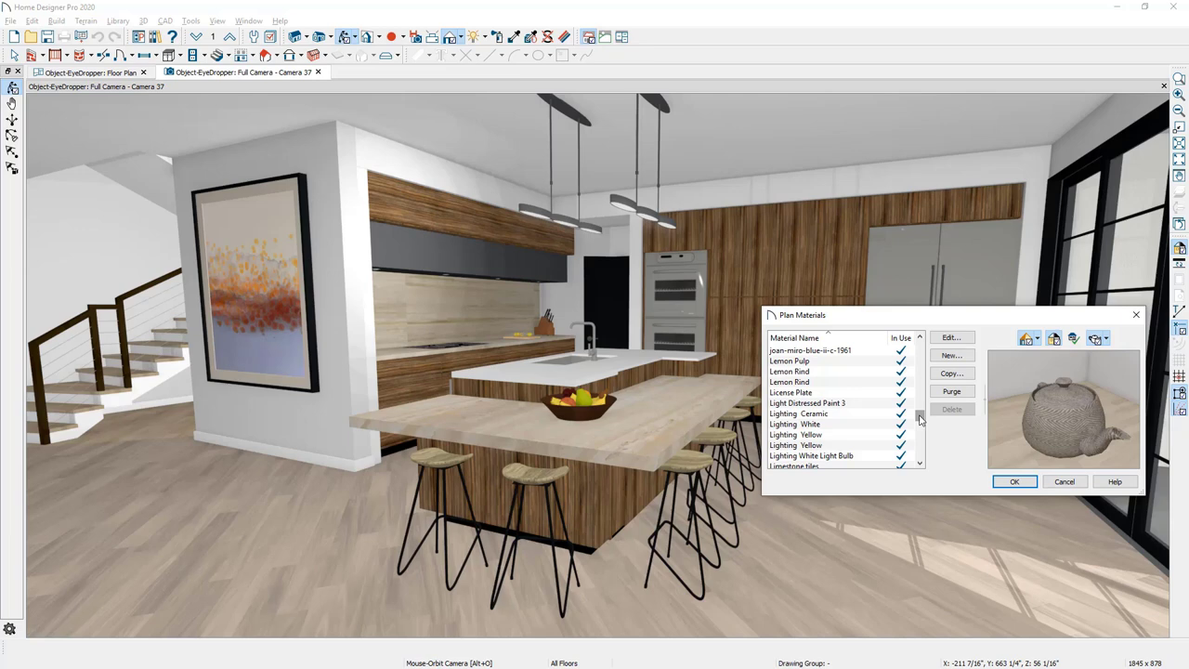
Close Plan Materials, list plan materials in Material Painter, and preview Aluminum Polished.
{"action": "left_click", "coordinate": [1014, 481]}
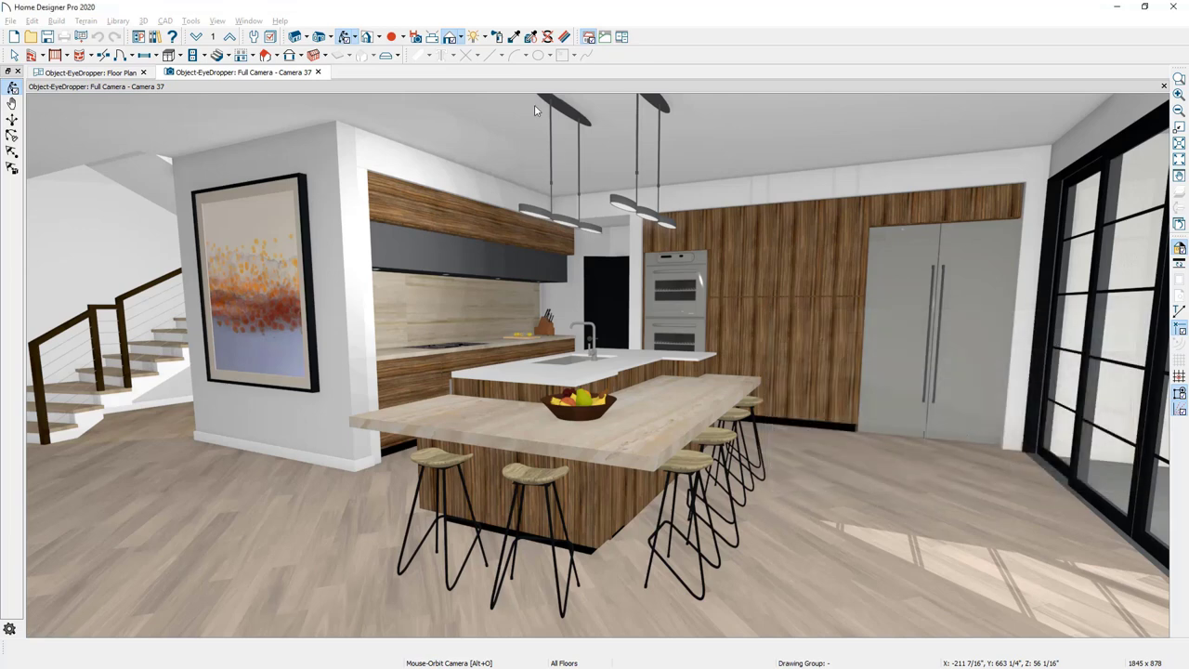
{"action": "left_click", "coordinate": [498, 39]}
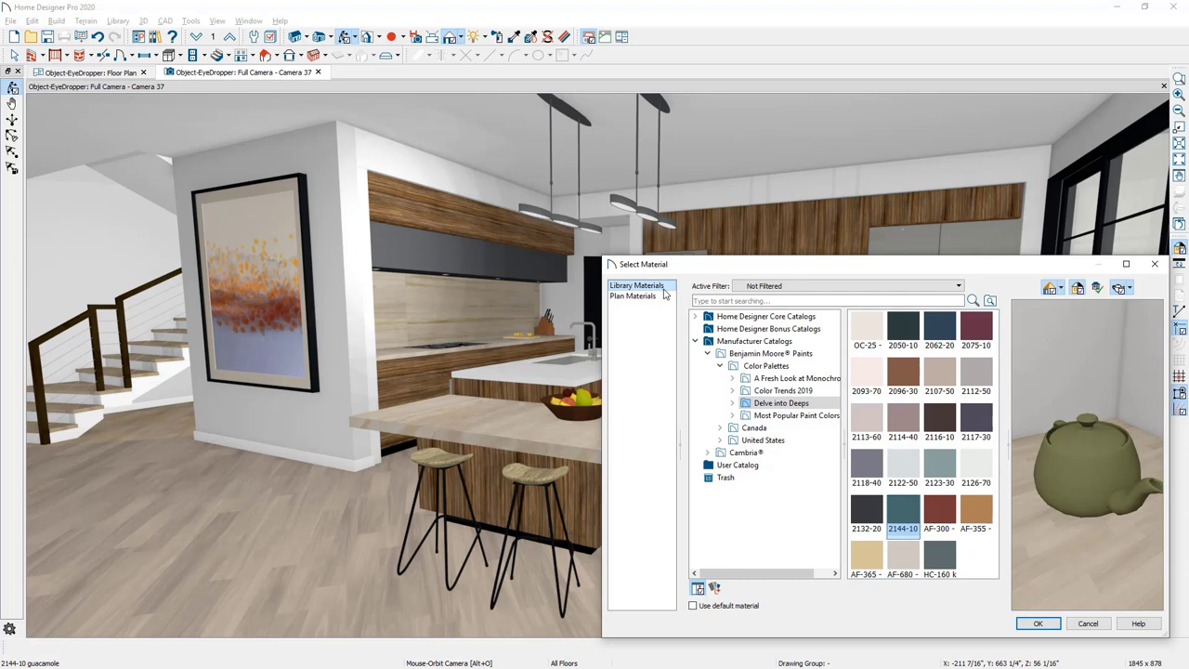
{"action": "left_click", "coordinate": [655, 297]}
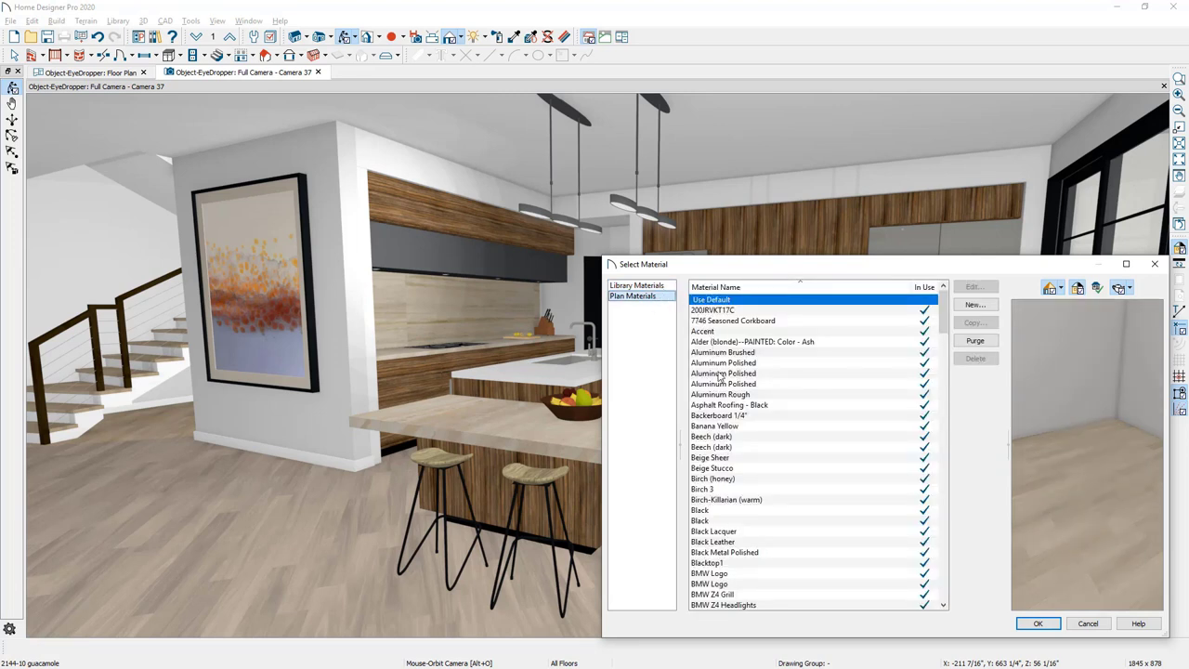
{"action": "left_click", "coordinate": [719, 373]}
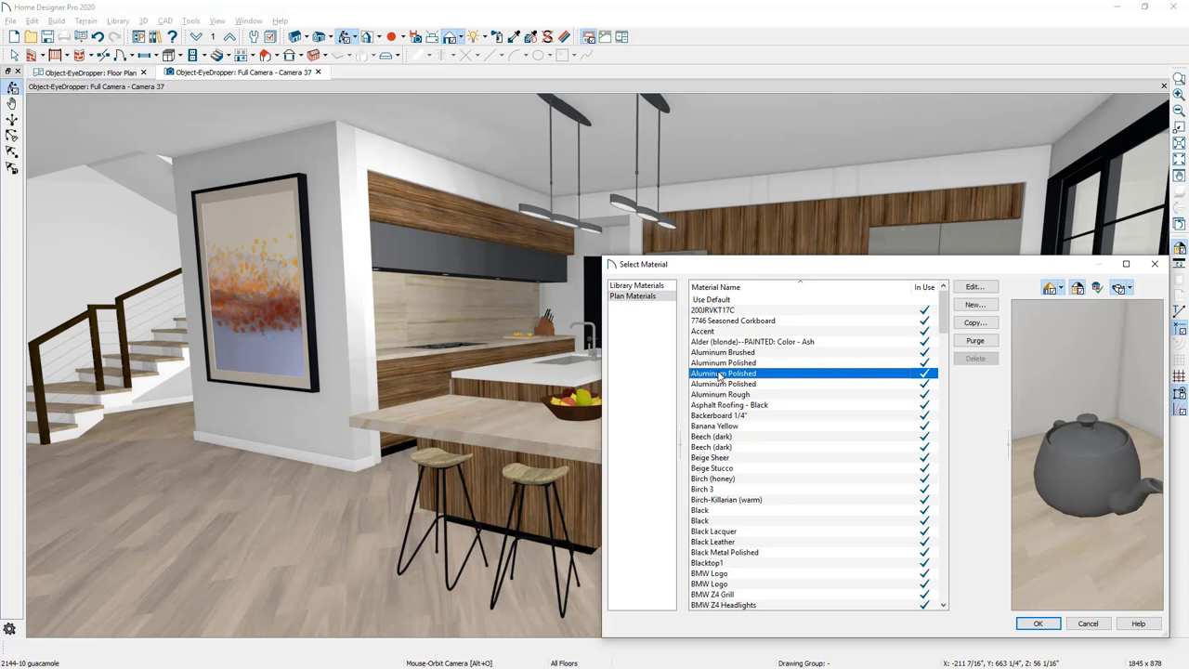